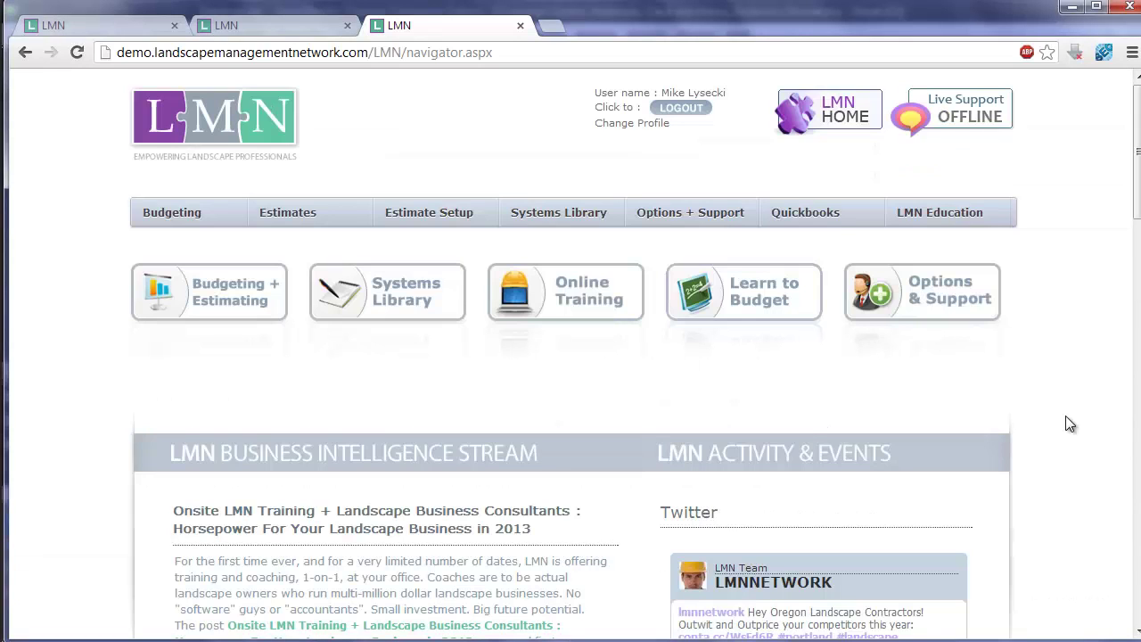
- Open LMN's Quickbooks settings and check the Service Estimates post-export status, Contract Pending
{"action": "mouse_move", "coordinate": [854, 225]}
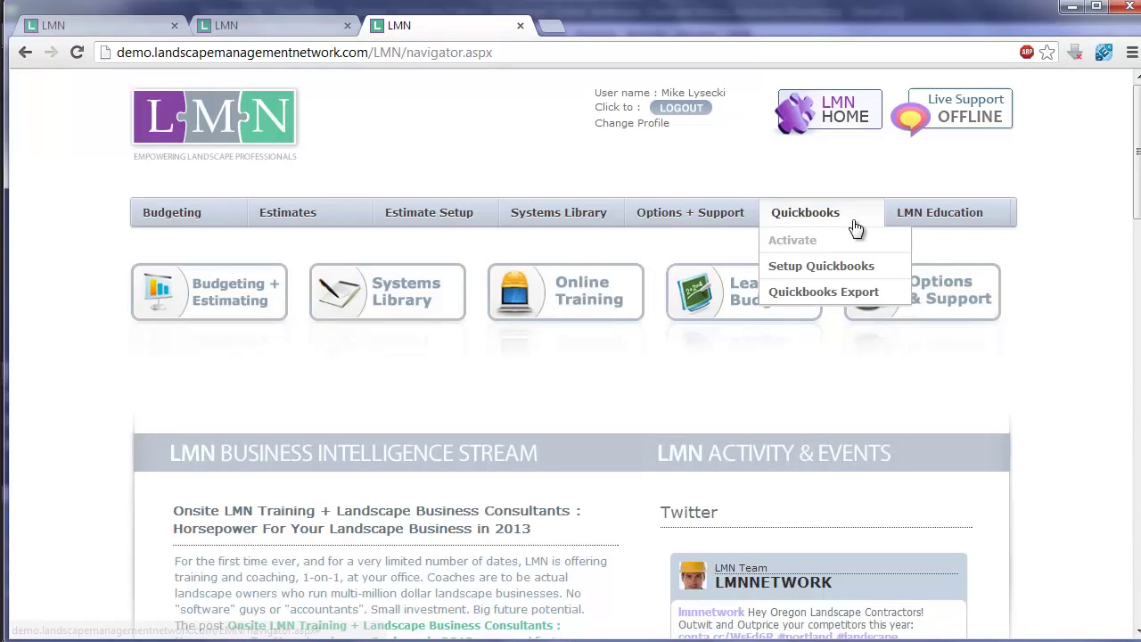
{"action": "left_click", "coordinate": [896, 275]}
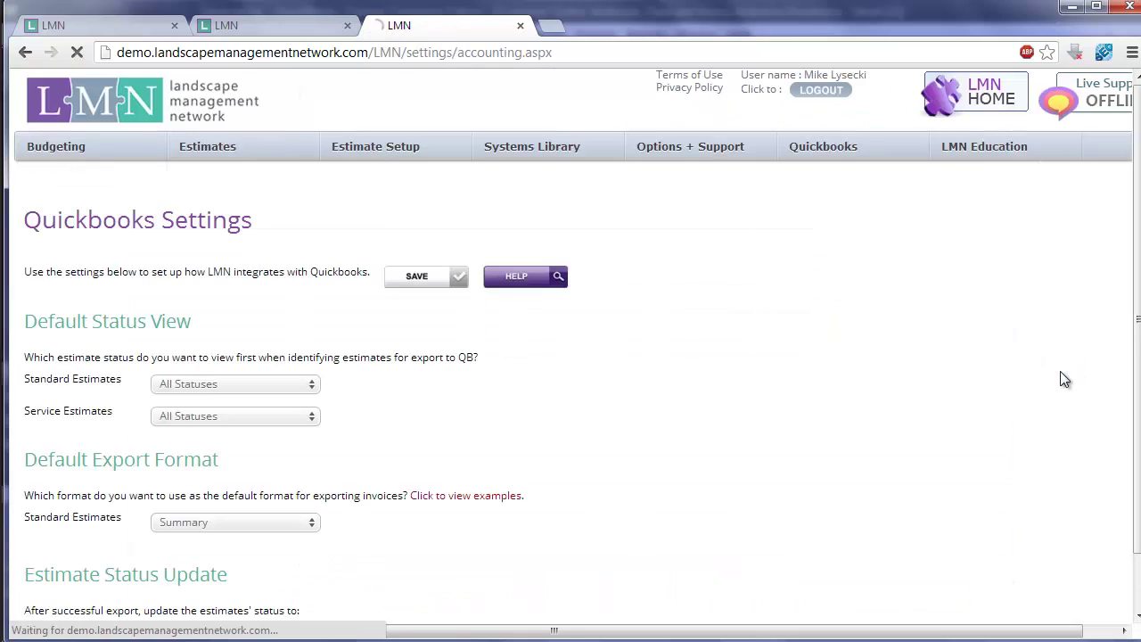
{"action": "scroll", "coordinate": [1008, 382], "scroll_direction": "down", "scroll_amount": 1}
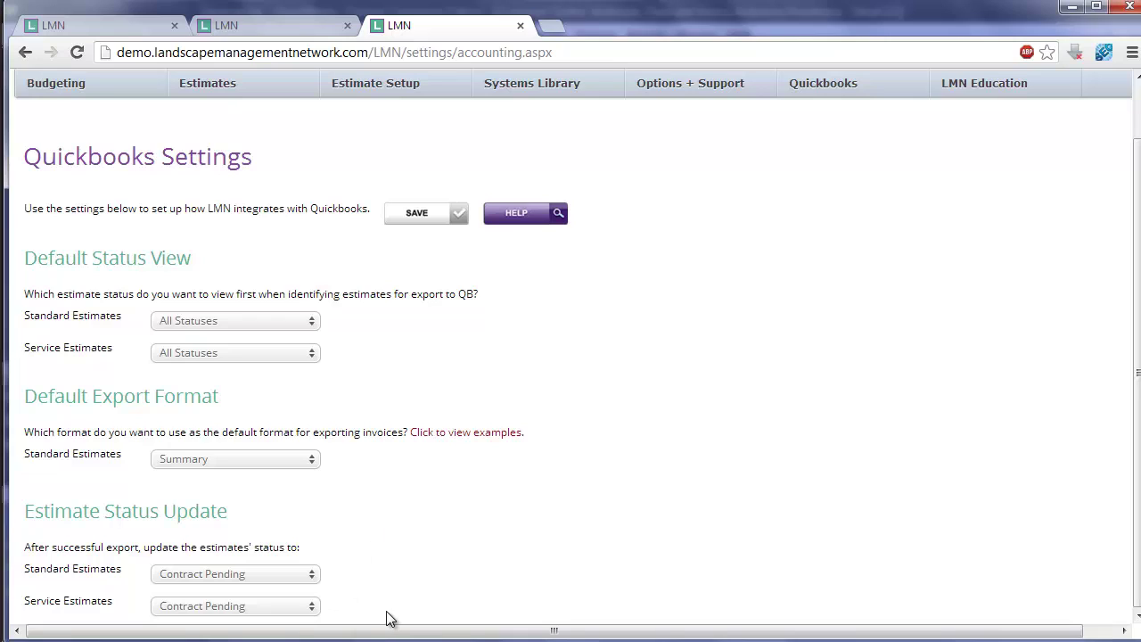
{"action": "left_click", "coordinate": [314, 607]}
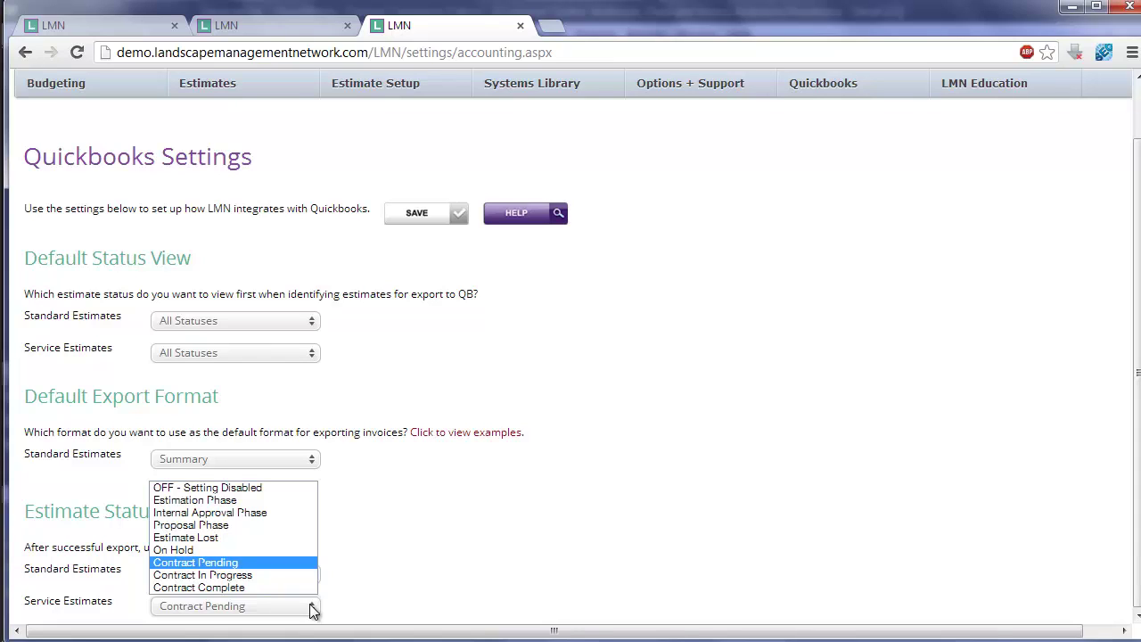
- Keep Contract Pending, then list the Service Estimate Statuses under Estimate Setup > Estimate Statuses
{"action": "left_click", "coordinate": [550, 562]}
{"action": "mouse_move", "coordinate": [264, 96]}
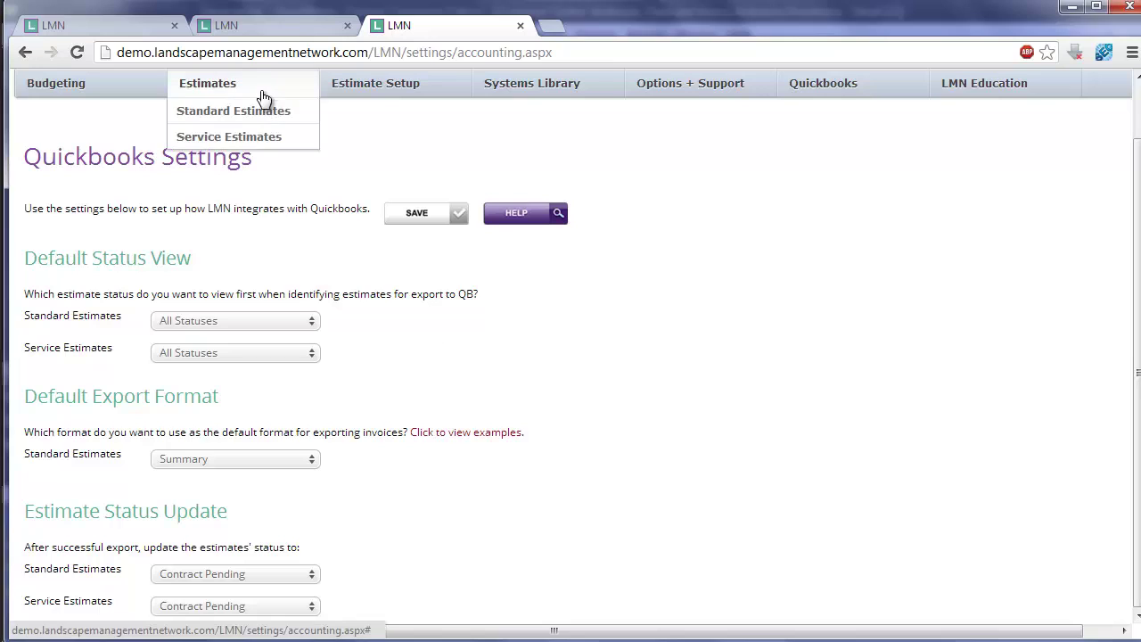
{"action": "mouse_move", "coordinate": [375, 92]}
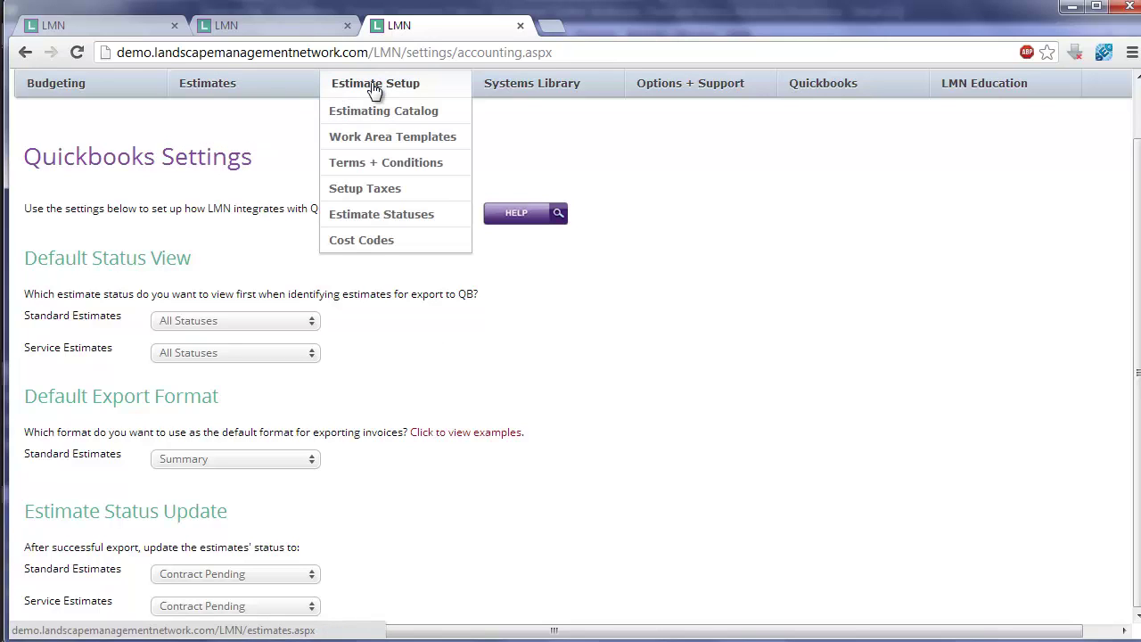
{"action": "left_click", "coordinate": [444, 217]}
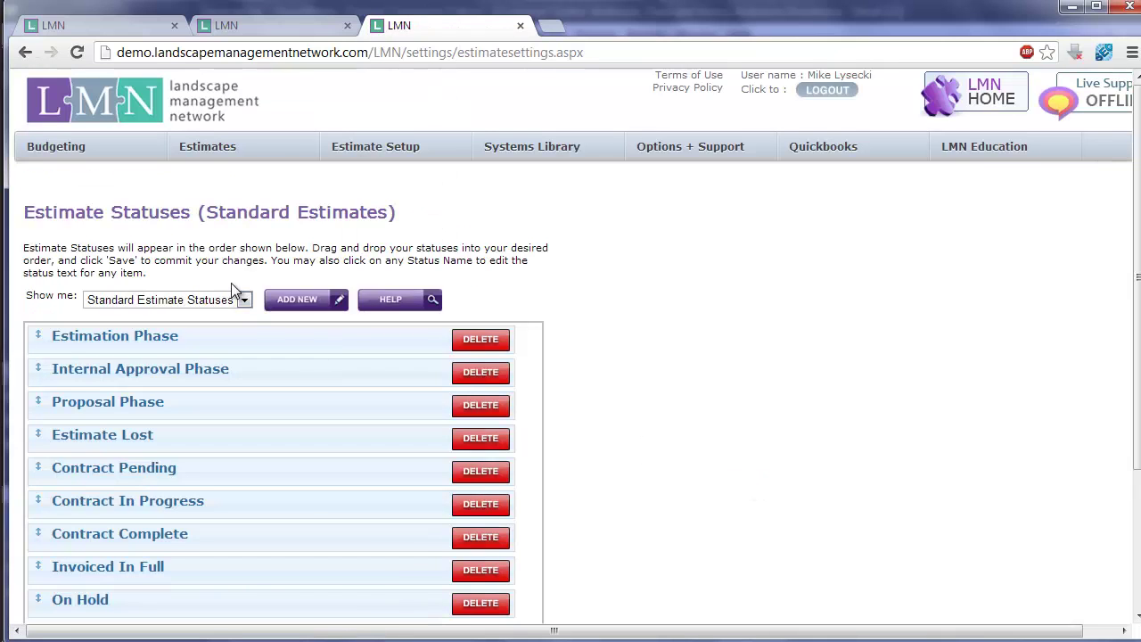
{"action": "left_click", "coordinate": [211, 301]}
{"action": "left_click", "coordinate": [210, 331]}
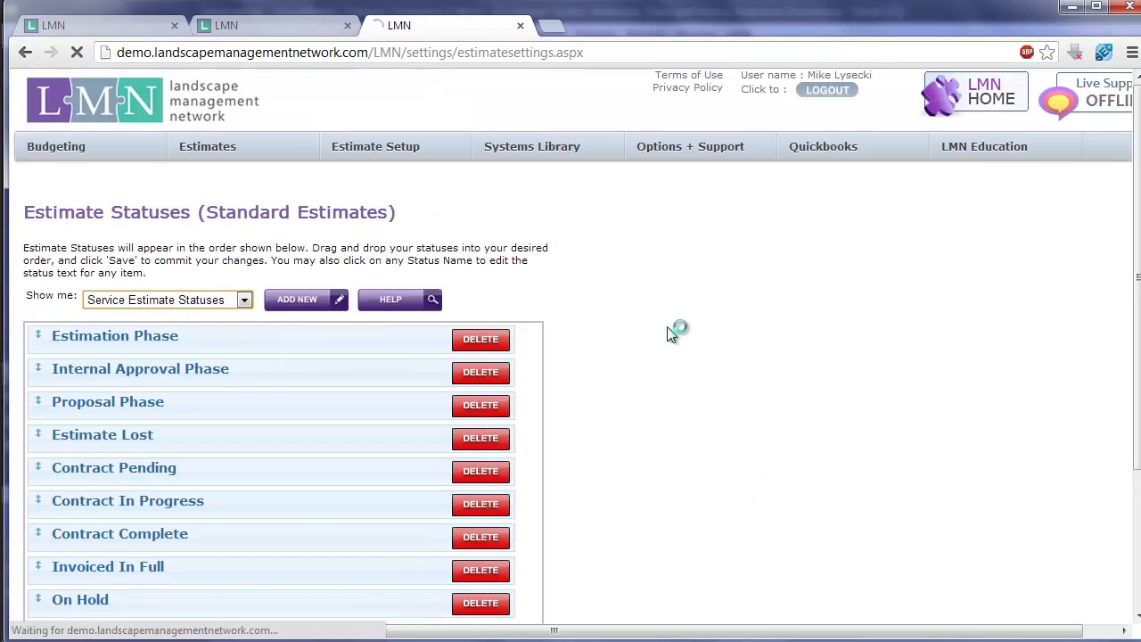
{"action": "scroll", "coordinate": [671, 334], "scroll_direction": "down", "scroll_amount": 1}
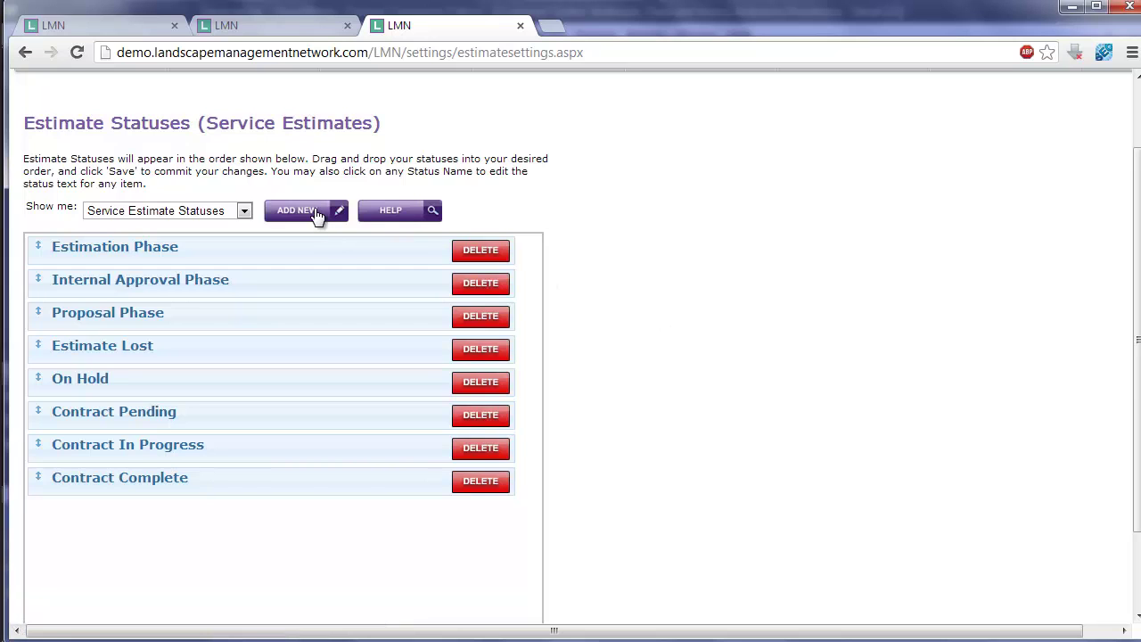
{"action": "scroll", "coordinate": [665, 264], "scroll_direction": "up", "scroll_amount": 1}
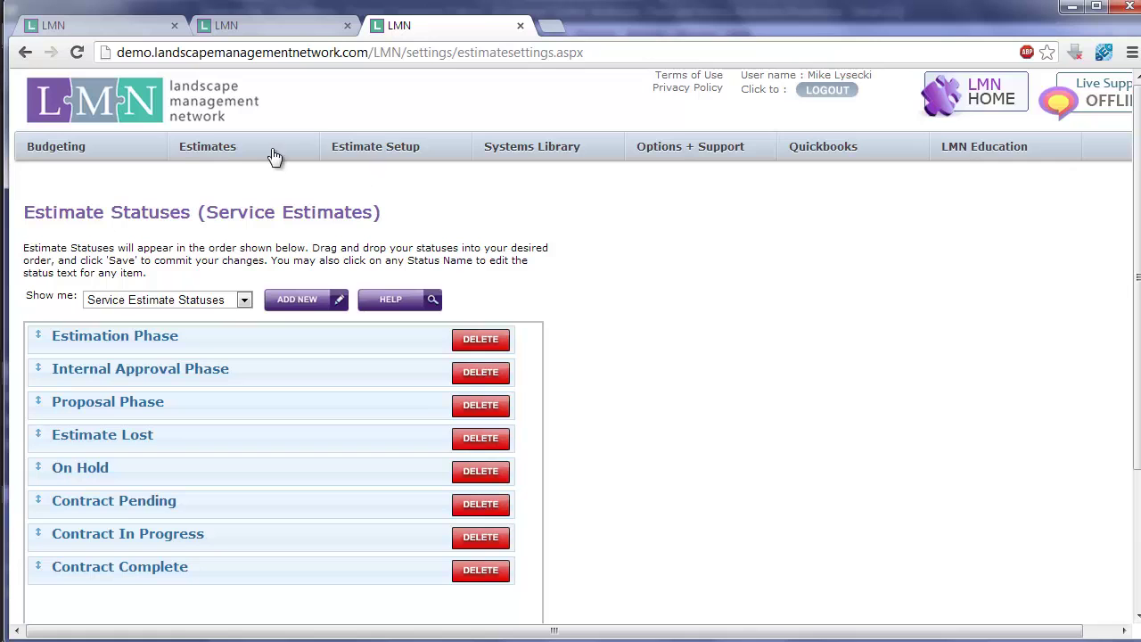
- Open the ABC Properties Inc service estimate and view its six-service Work Summary
{"action": "mouse_move", "coordinate": [226, 155]}
{"action": "left_click", "coordinate": [229, 201]}
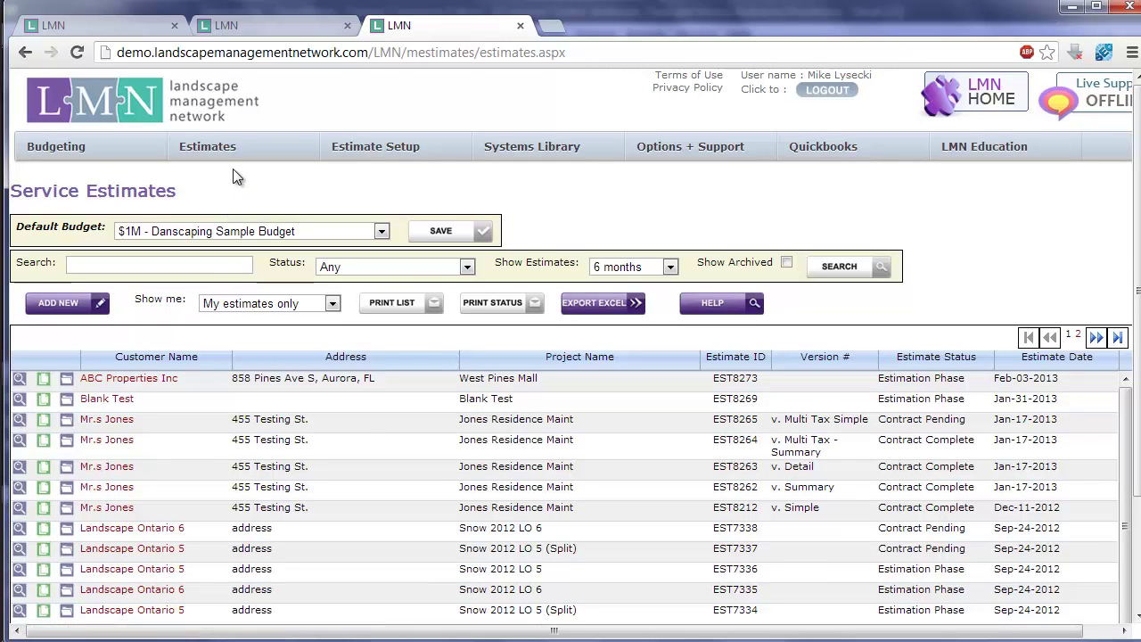
{"action": "left_click", "coordinate": [149, 379]}
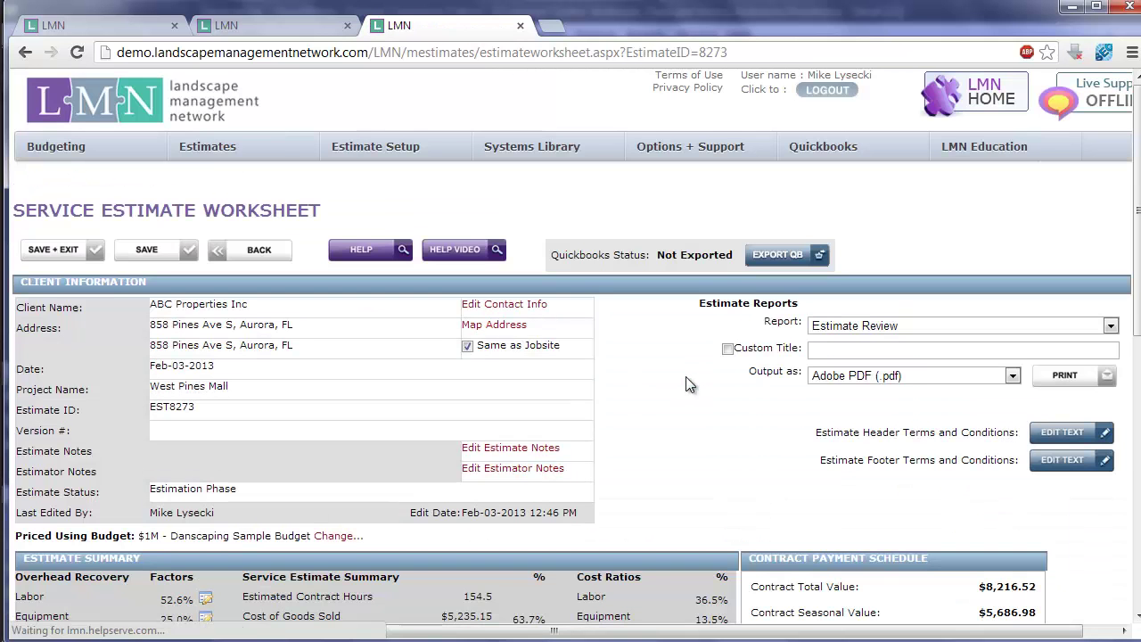
{"action": "scroll", "coordinate": [698, 370], "scroll_direction": "down", "scroll_amount": 6}
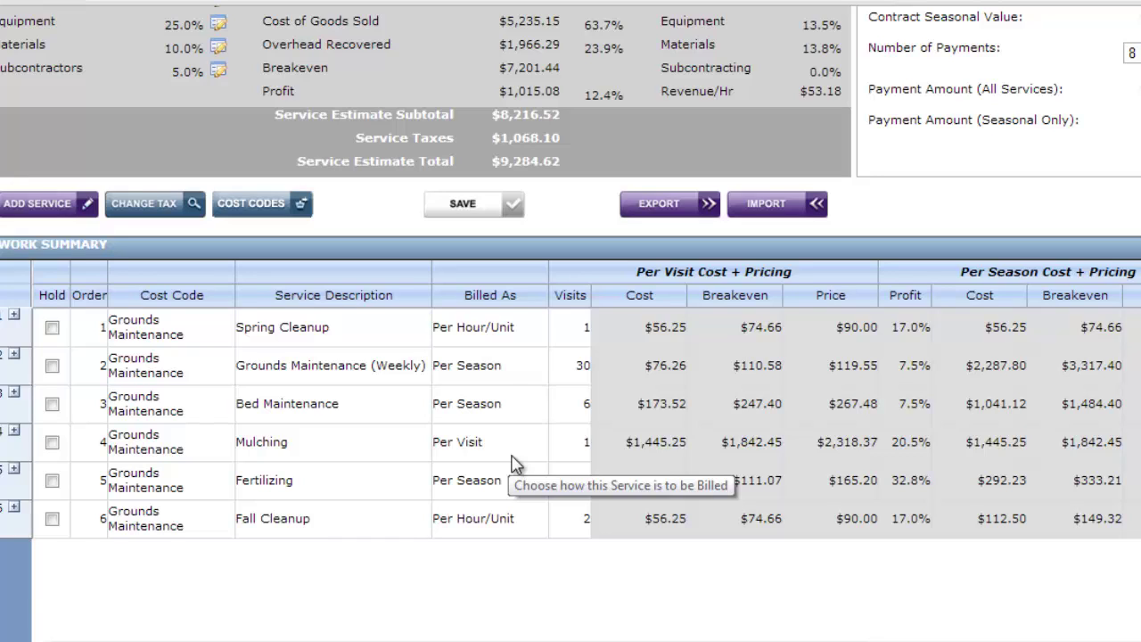
{"action": "left_click", "coordinate": [15, 431]}
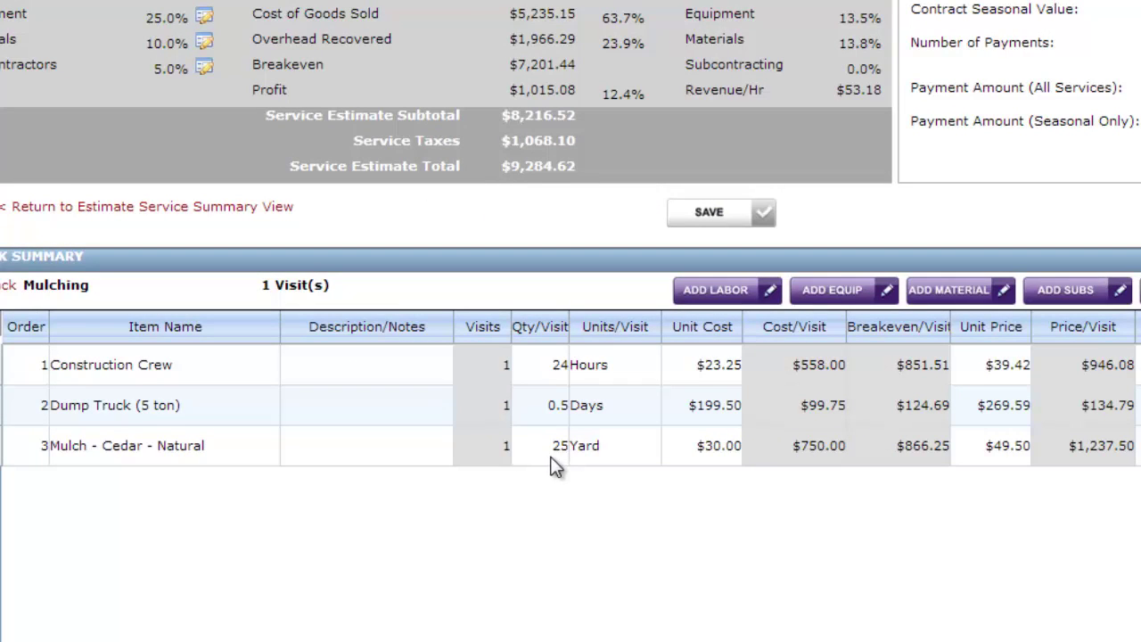
{"action": "left_click", "coordinate": [10, 285]}
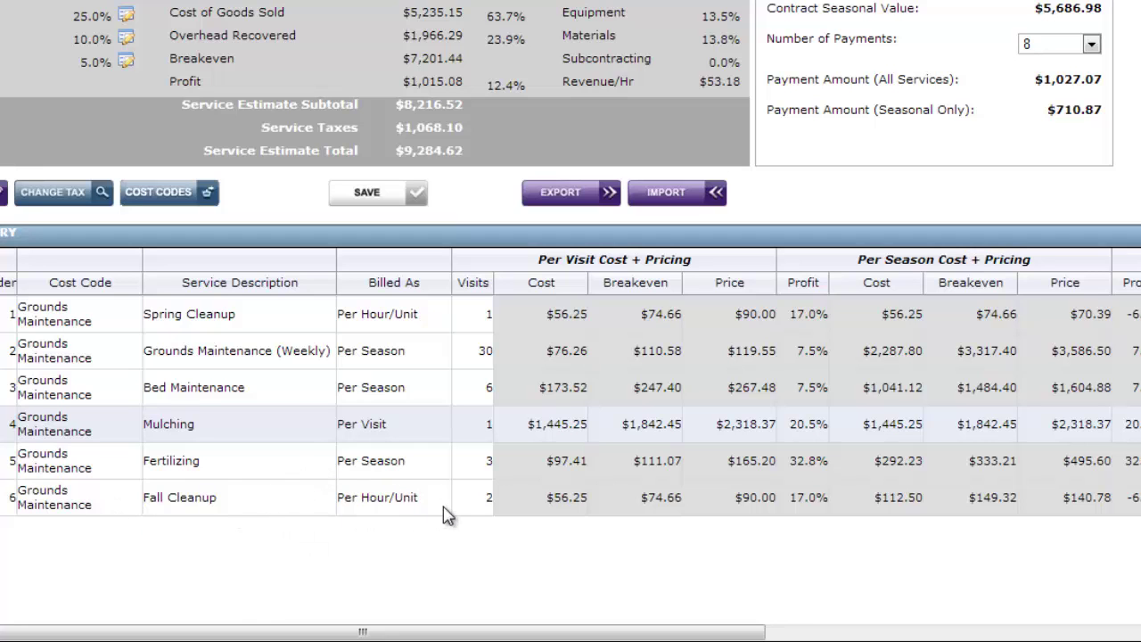
- Check Mulching's Billed As options, then expand Fall Cleanup to show Maintenance Crew and Disposal (Organic)
{"action": "scroll", "coordinate": [443, 507], "scroll_direction": "down", "scroll_amount": 2}
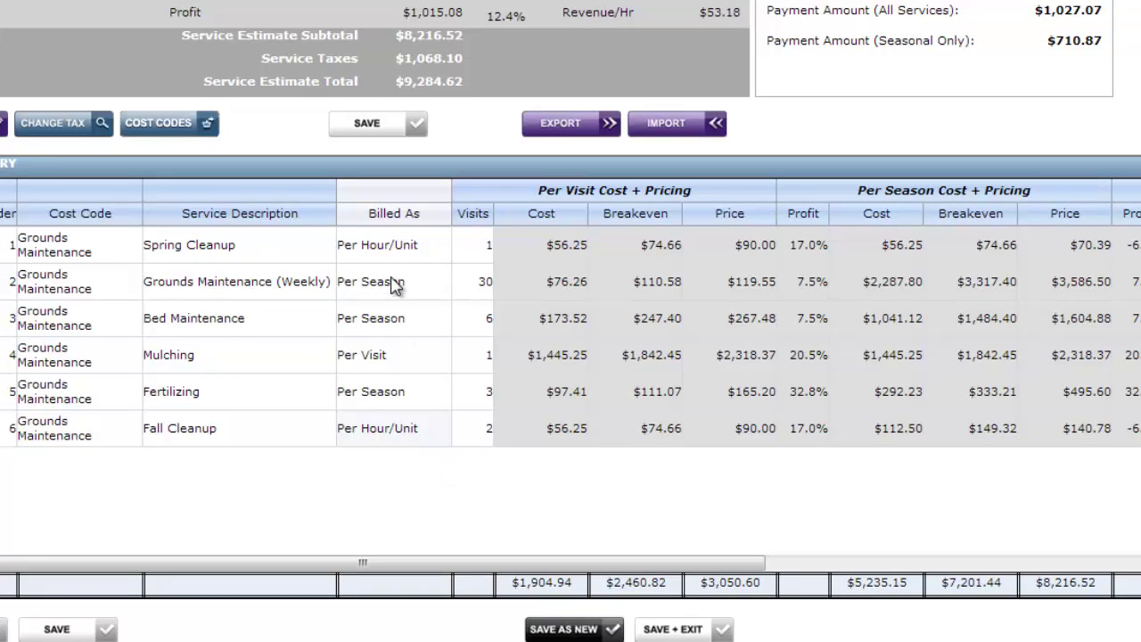
{"action": "left_click", "coordinate": [419, 359]}
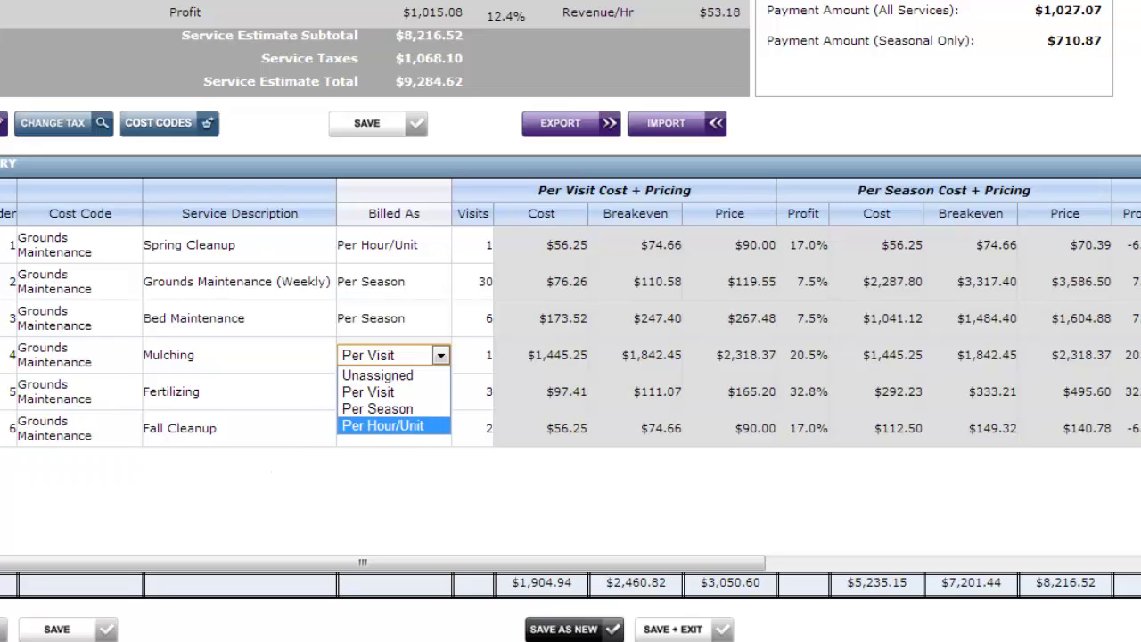
{"action": "left_click", "coordinate": [383, 426]}
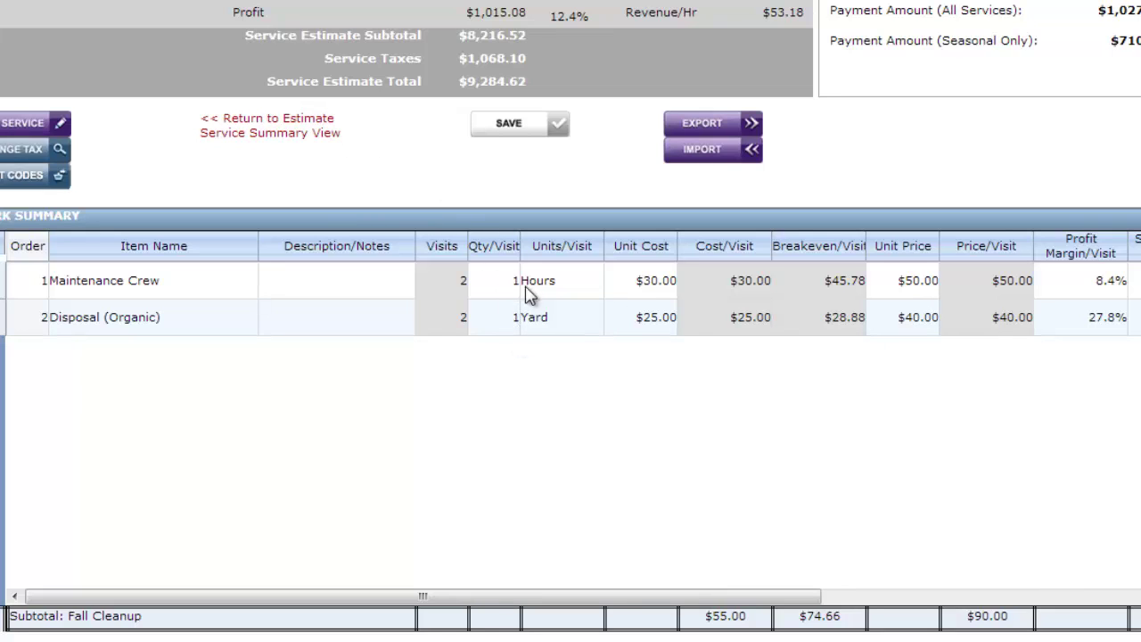
- Go back to the Service Summary view and return to the top of the worksheet
{"action": "left_click", "coordinate": [297, 132]}
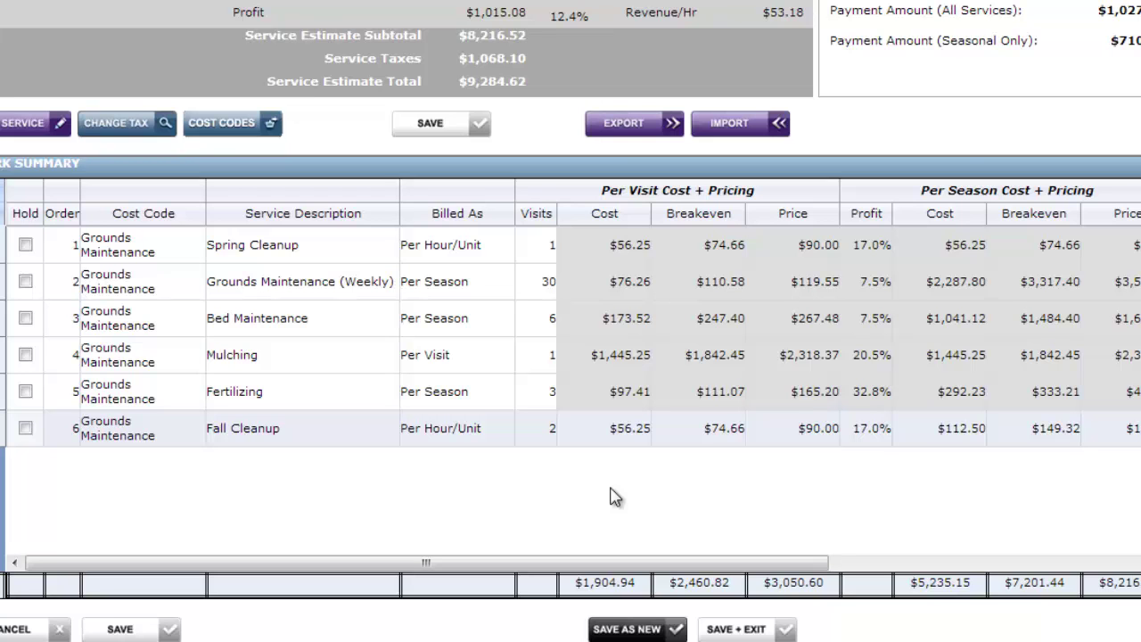
{"action": "scroll", "coordinate": [595, 486], "scroll_direction": "up", "scroll_amount": 10}
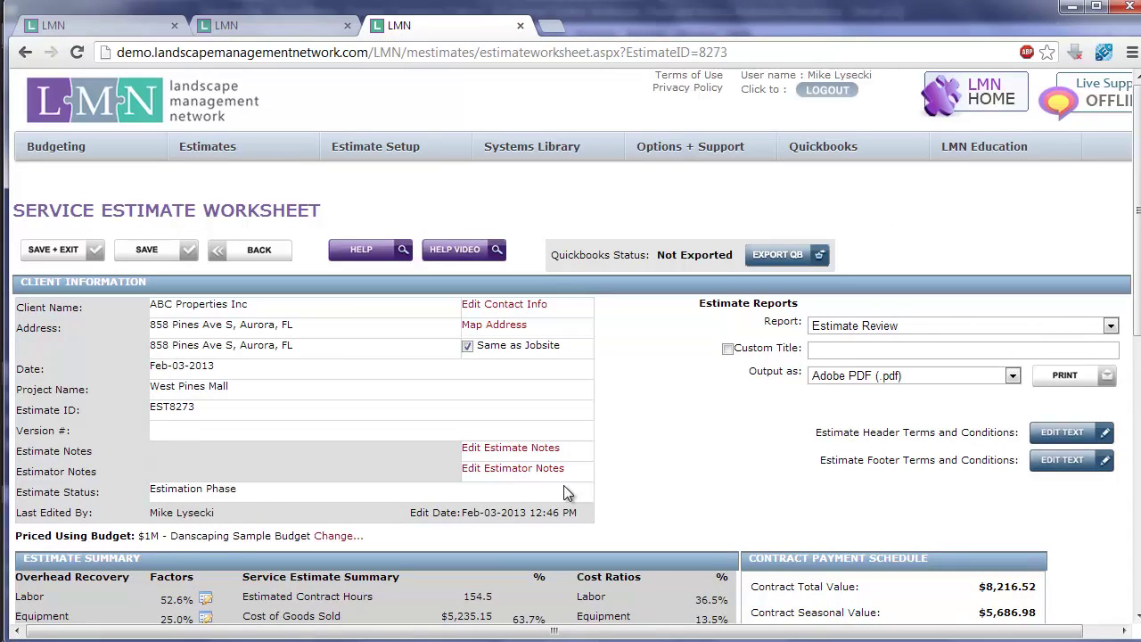
- Set the estimate's Quickbooks status to Queued for Export with Export QB
{"action": "left_click", "coordinate": [817, 257]}
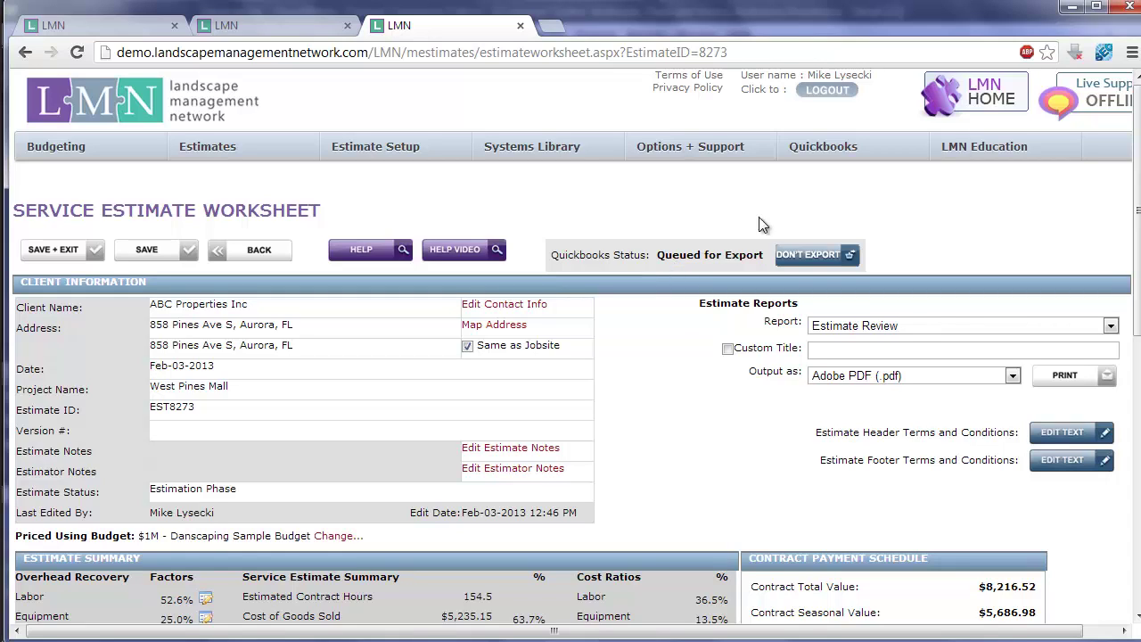
{"action": "mouse_move", "coordinate": [847, 156]}
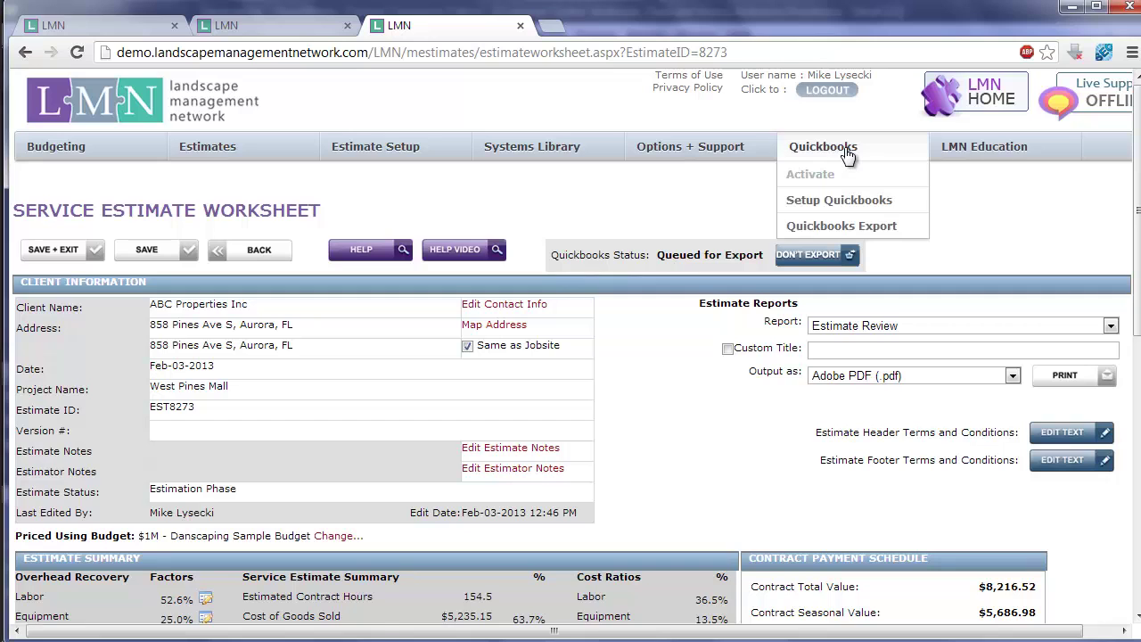
- On the Quickbooks Export page, leave only estimate 8273 in the Export Queue, removing the other one
{"action": "left_click", "coordinate": [845, 229]}
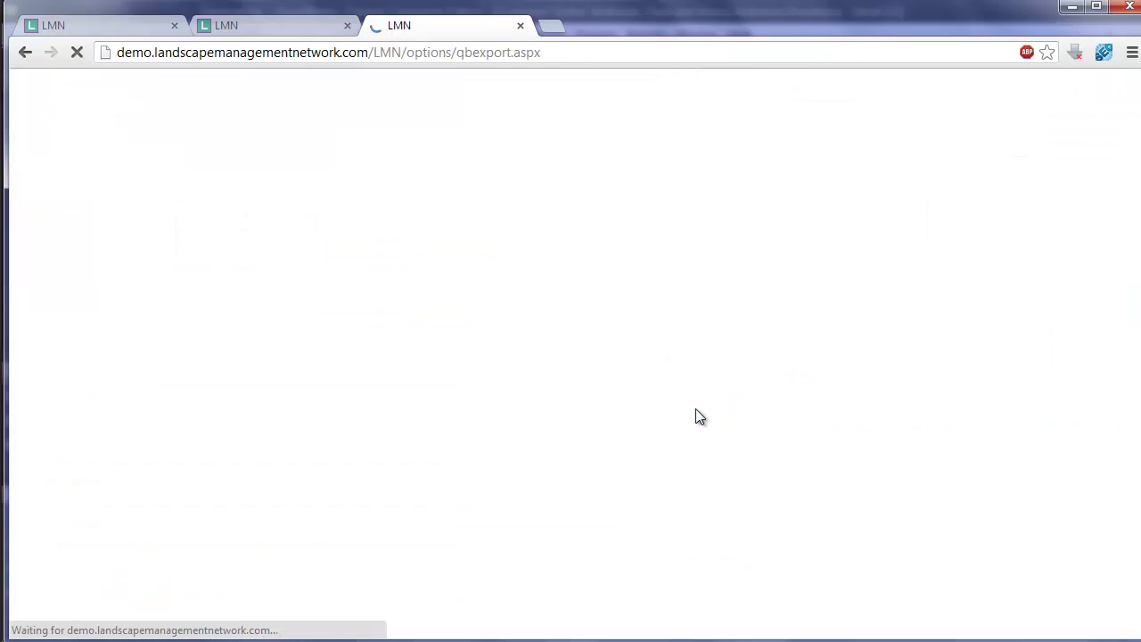
{"action": "scroll", "coordinate": [1049, 400], "scroll_direction": "down", "scroll_amount": 2}
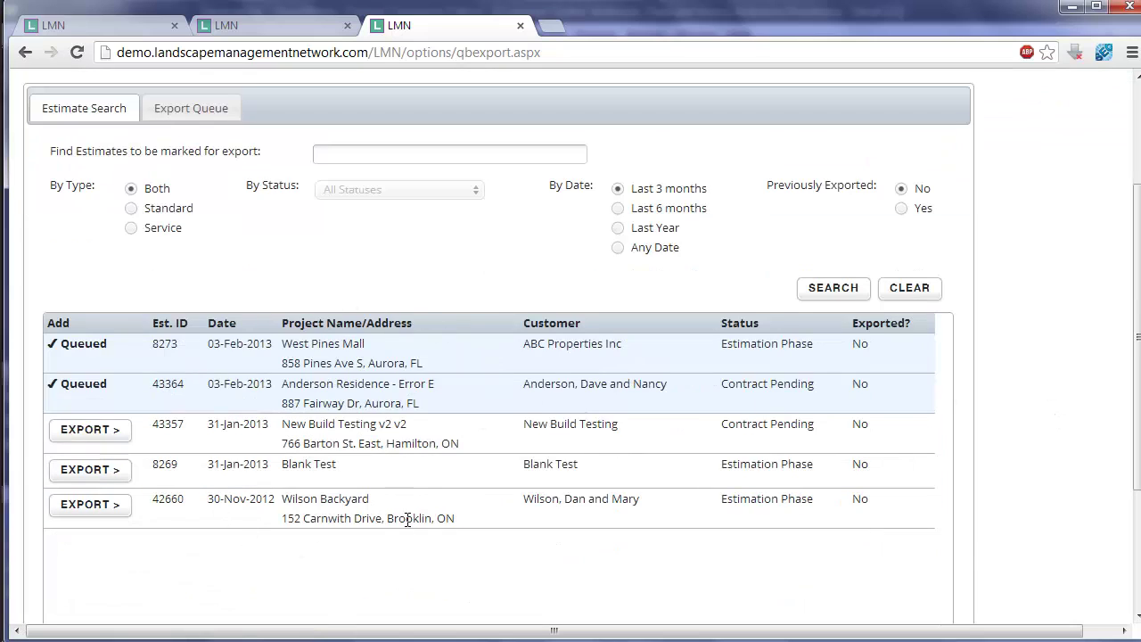
{"action": "left_click", "coordinate": [198, 120]}
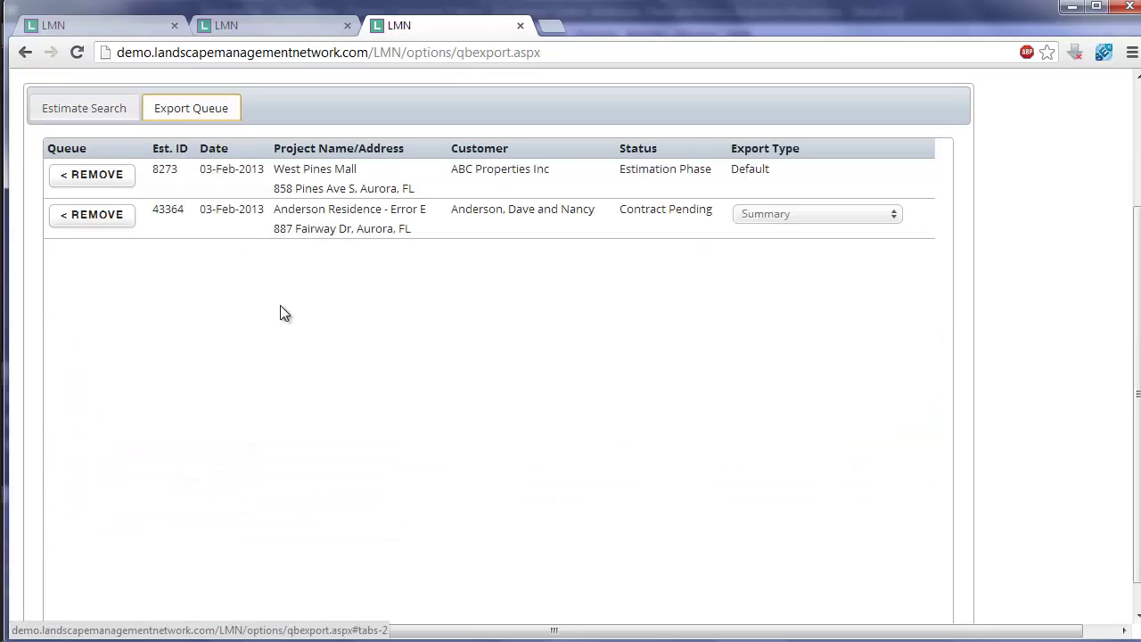
{"action": "scroll", "coordinate": [312, 330], "scroll_direction": "up", "scroll_amount": 2}
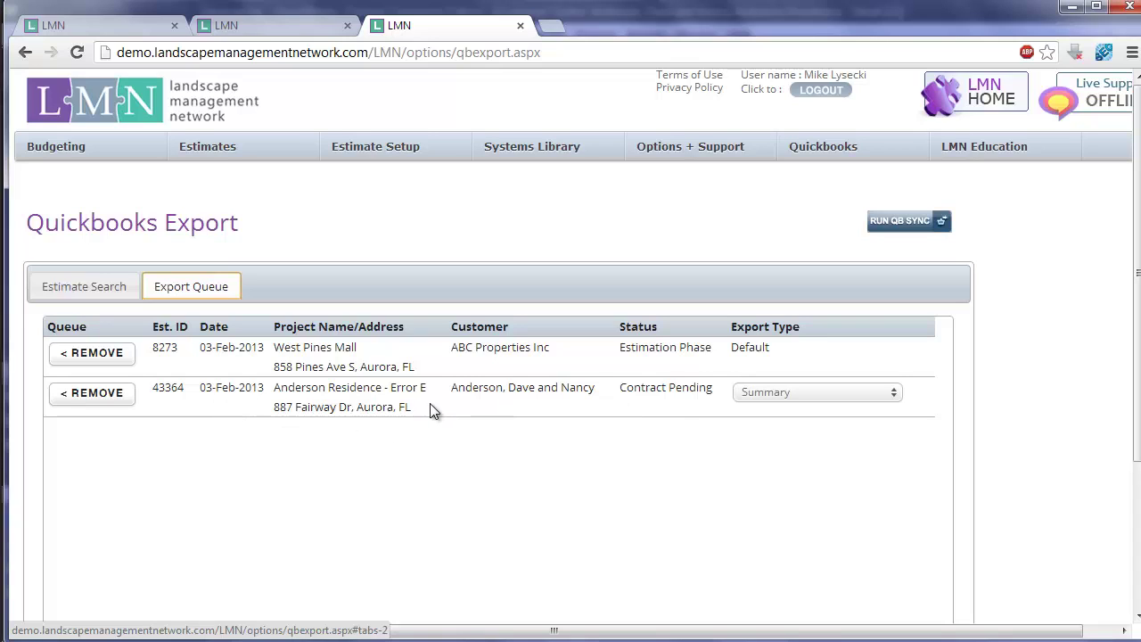
{"action": "left_click", "coordinate": [94, 400]}
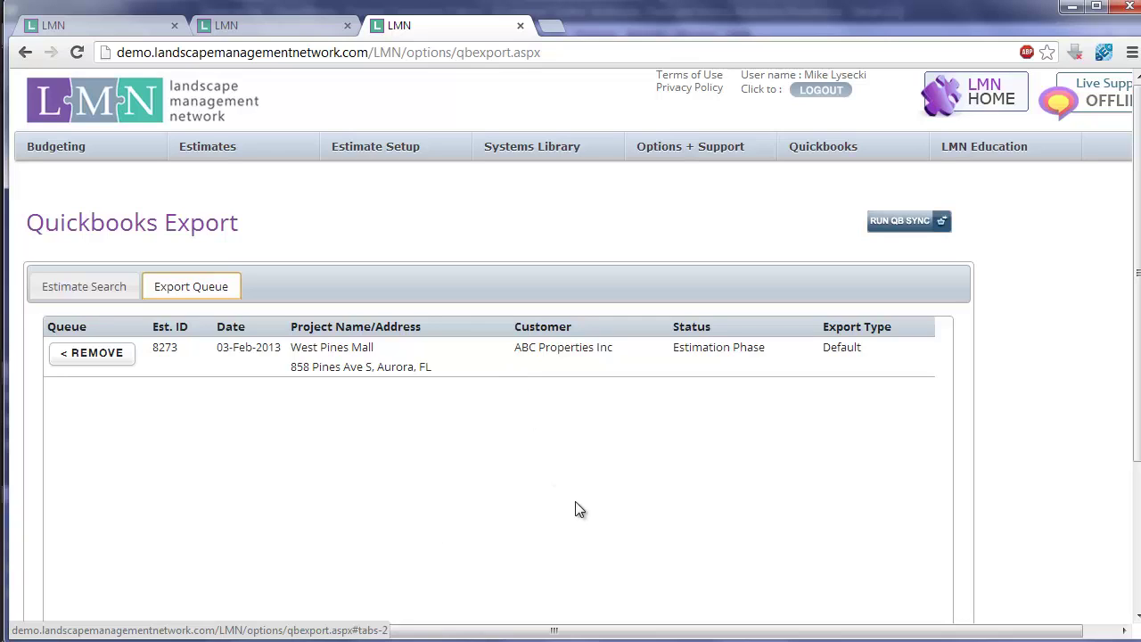
- Launch RUN QB SYNC and open the Import Estimates tool
{"action": "left_click", "coordinate": [909, 222]}
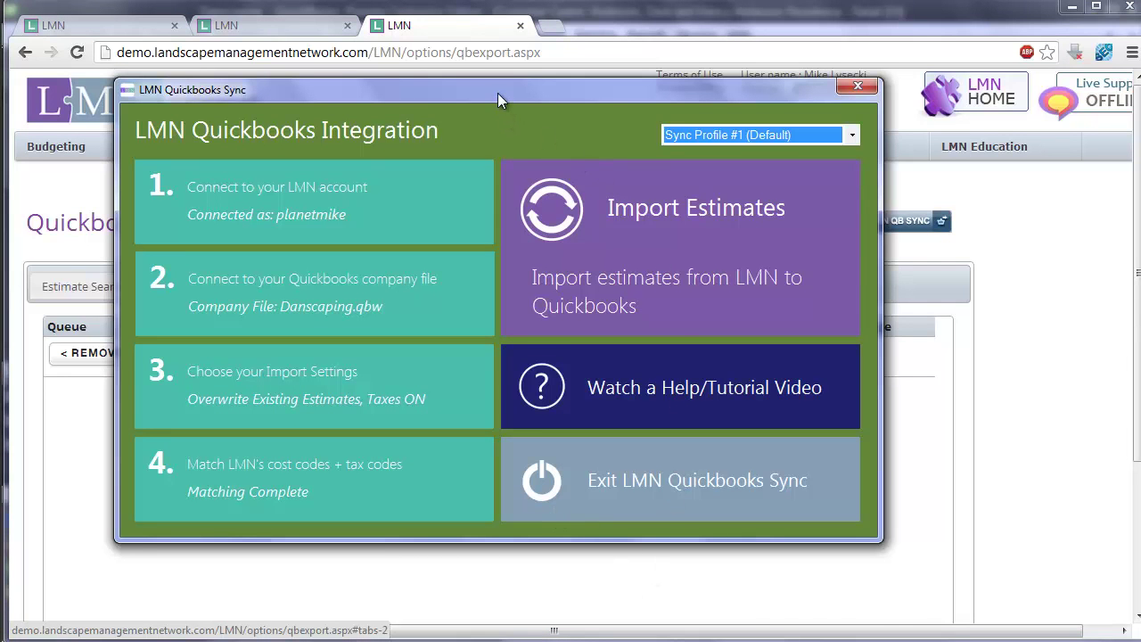
{"action": "left_click_drag", "start_coordinate": [498, 92], "coordinate": [531, 120]}
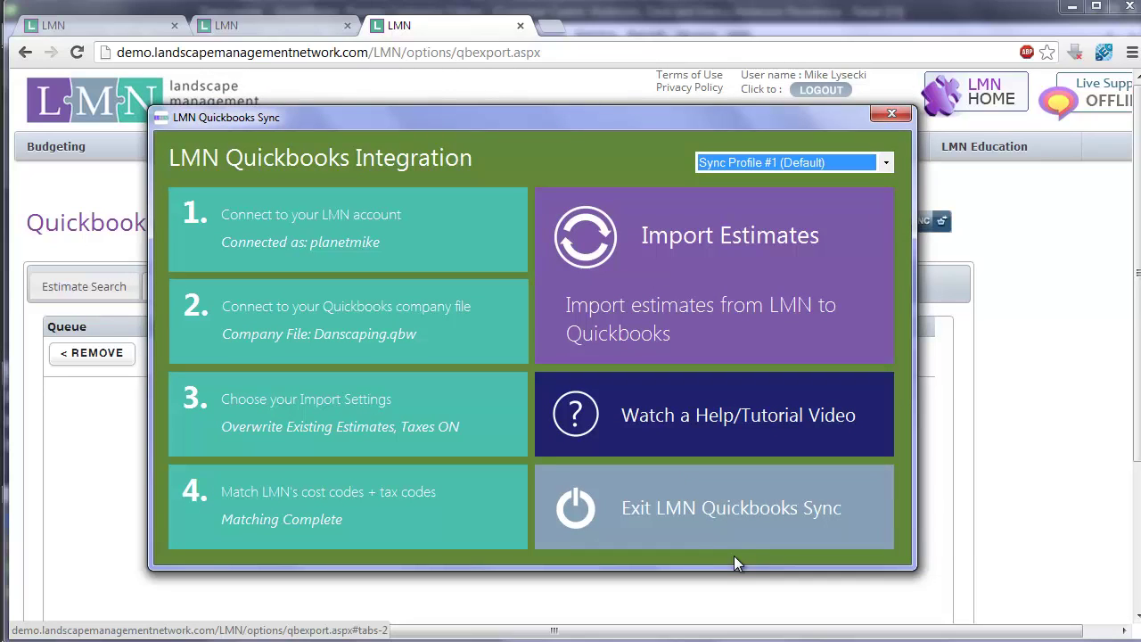
{"action": "left_click", "coordinate": [720, 349]}
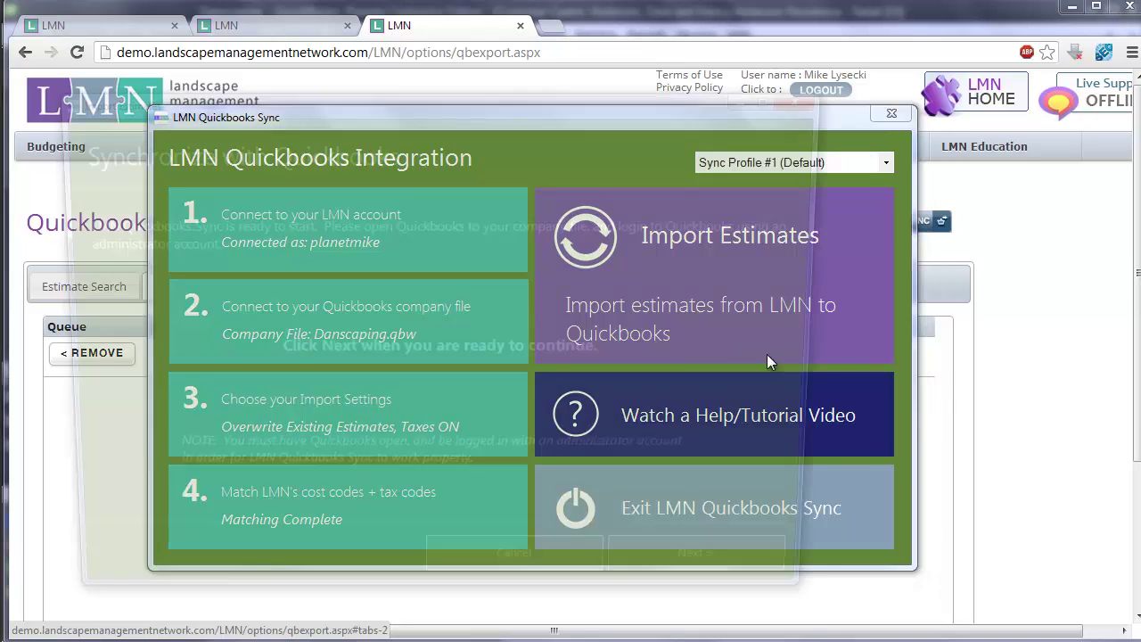
{"action": "left_click_drag", "start_coordinate": [629, 97], "coordinate": [701, 77]}
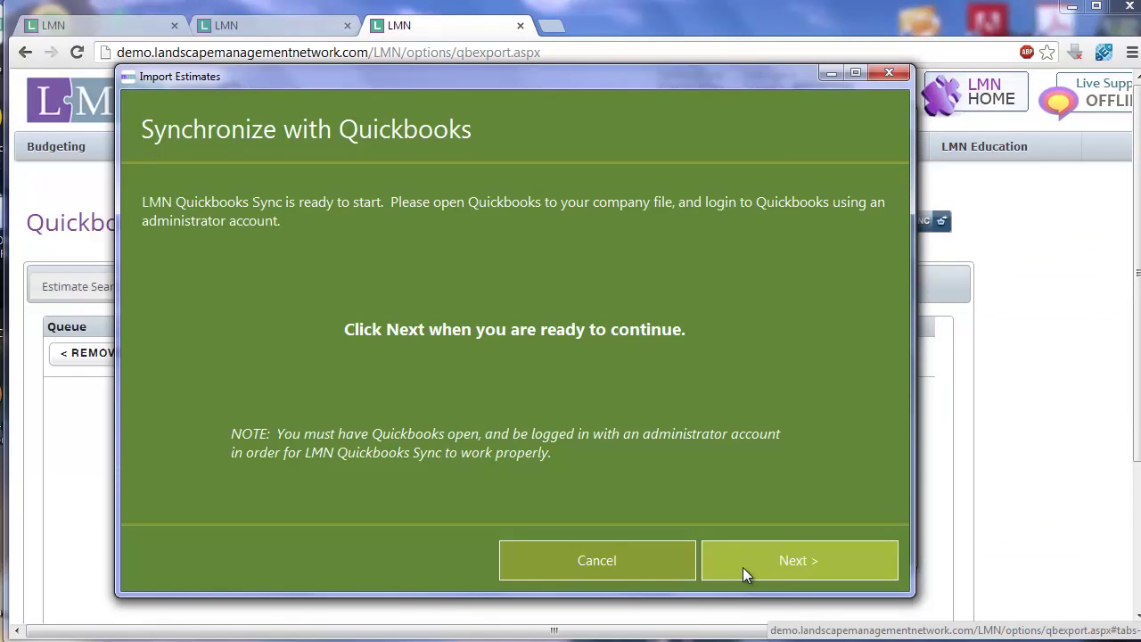
- Retrieve estimate data from LMN and adjust the Service Estimates grid to show estimate 8273
{"action": "left_click", "coordinate": [743, 567]}
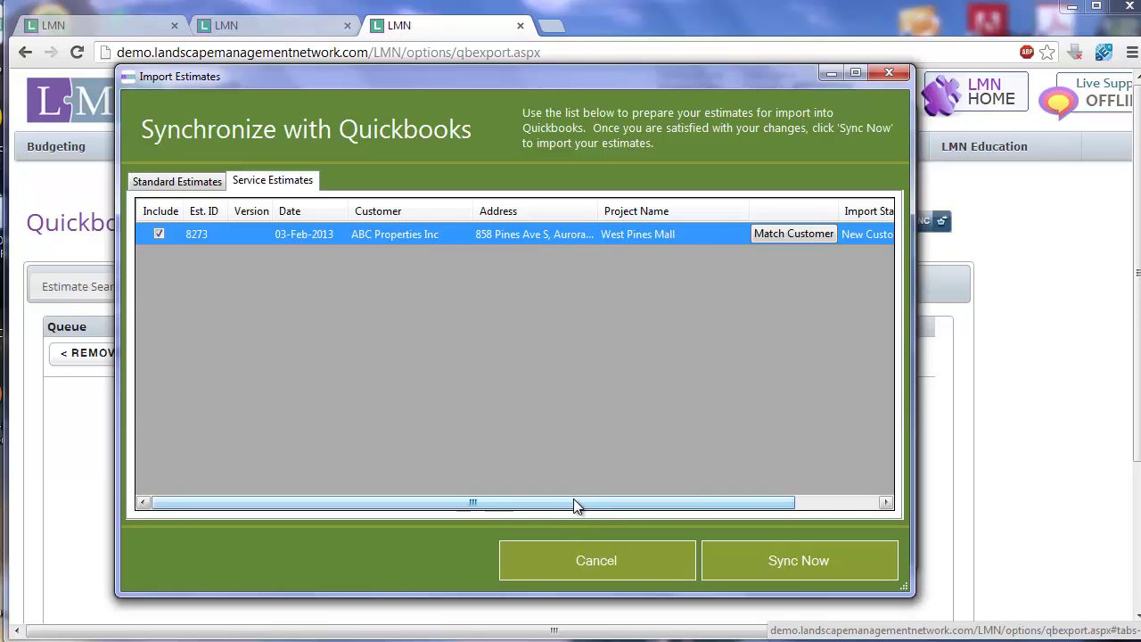
{"action": "left_click_drag", "start_coordinate": [576, 505], "coordinate": [675, 515]}
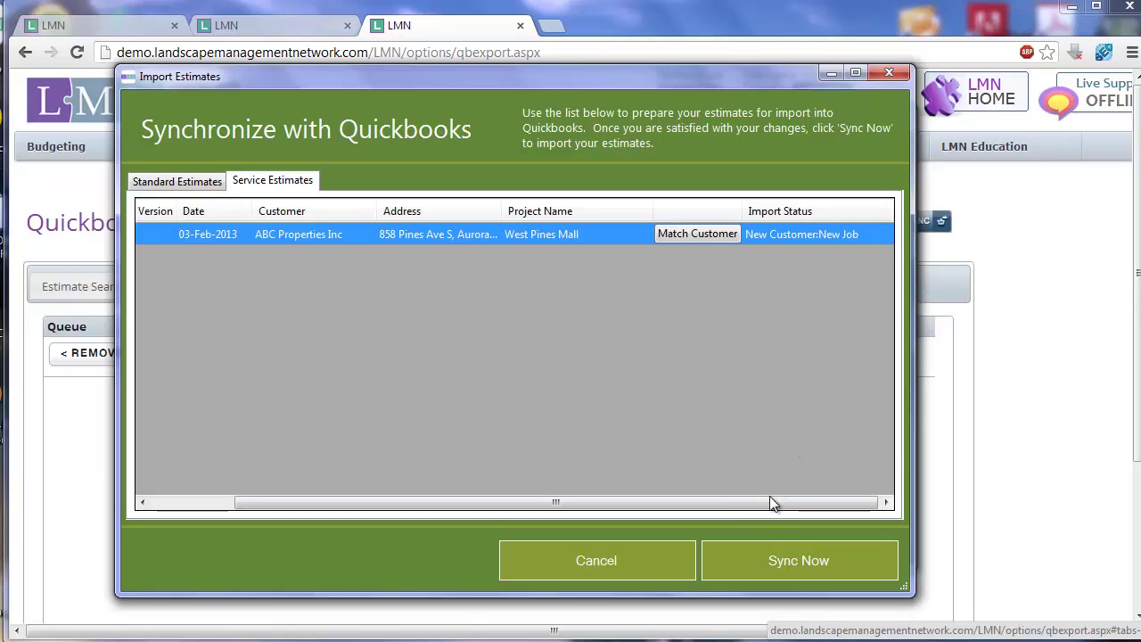
{"action": "left_click_drag", "start_coordinate": [764, 503], "coordinate": [623, 496]}
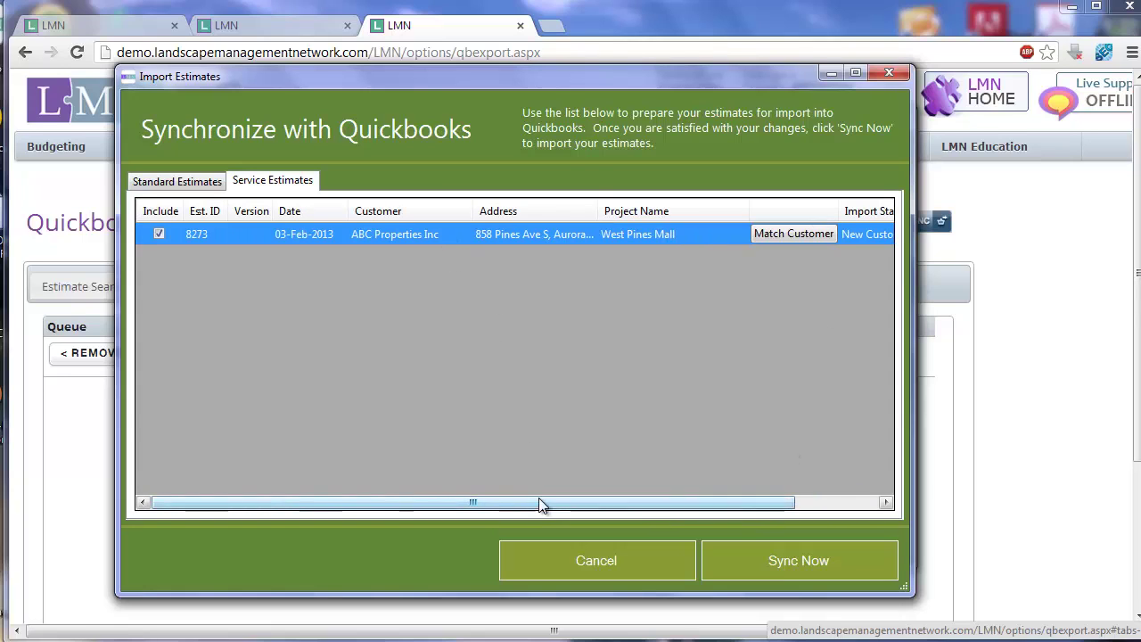
{"action": "left_click_drag", "start_coordinate": [539, 503], "coordinate": [727, 533]}
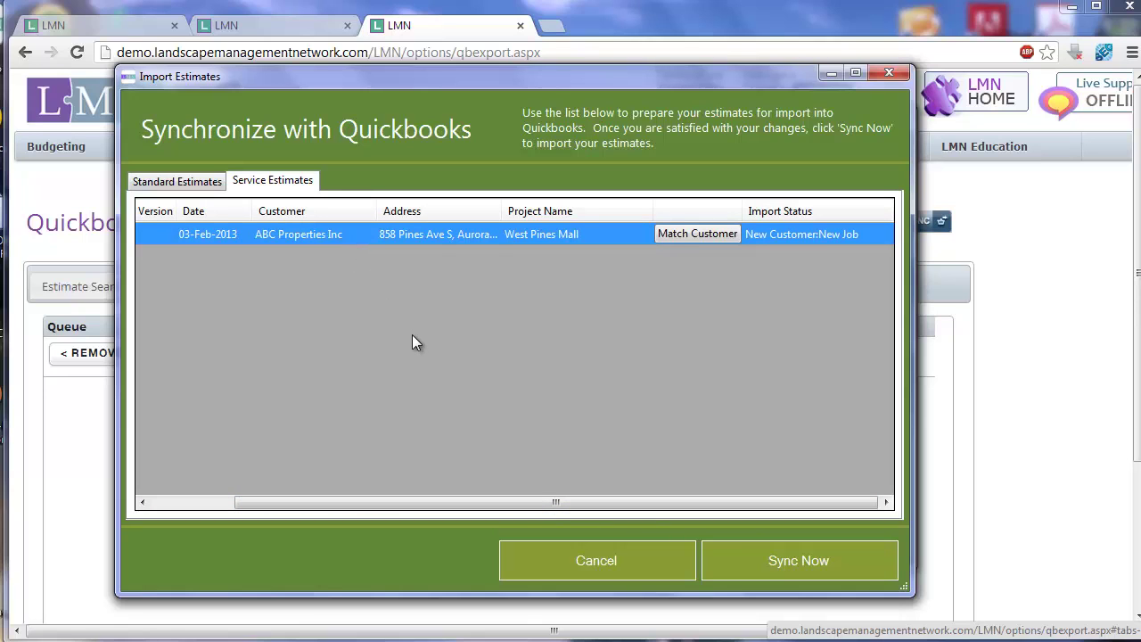
- Review Match Customer options but cancel, keeping West Pines Mall as New Customer:New Job
{"action": "left_click", "coordinate": [678, 235]}
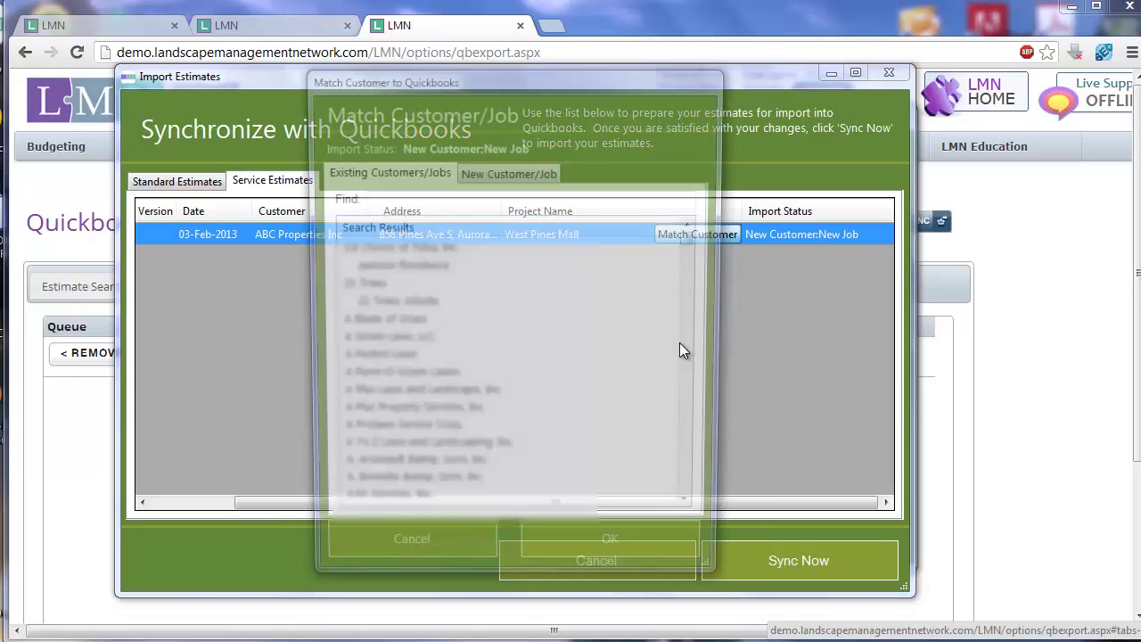
{"action": "left_click", "coordinate": [493, 379]}
{"action": "scroll", "coordinate": [493, 384], "scroll_direction": "down", "scroll_amount": 2}
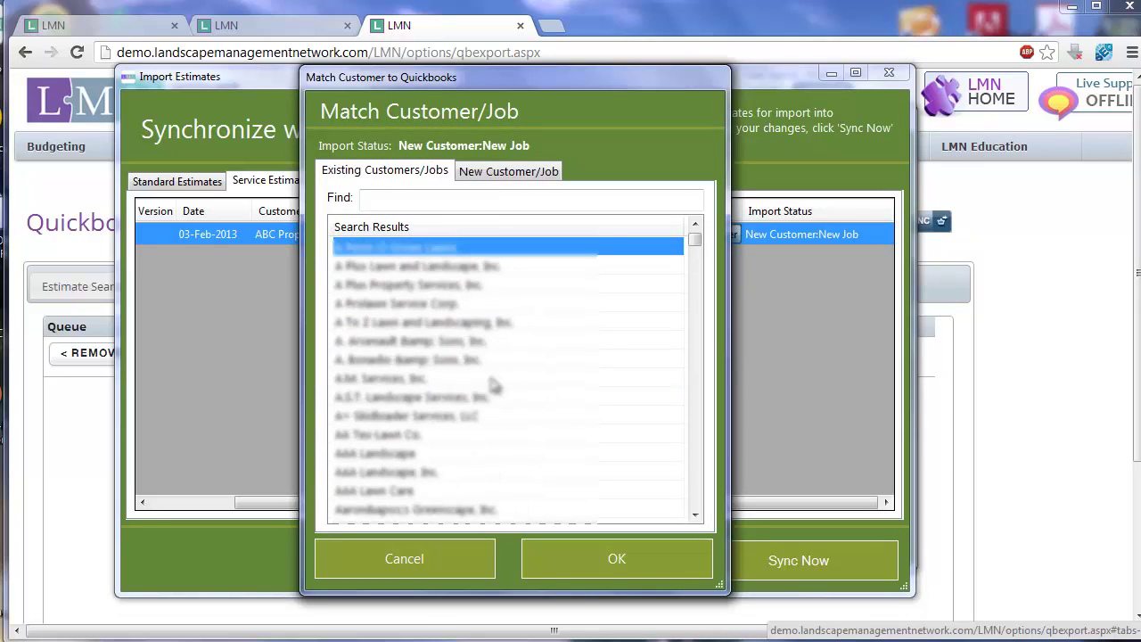
{"action": "left_click", "coordinate": [426, 557]}
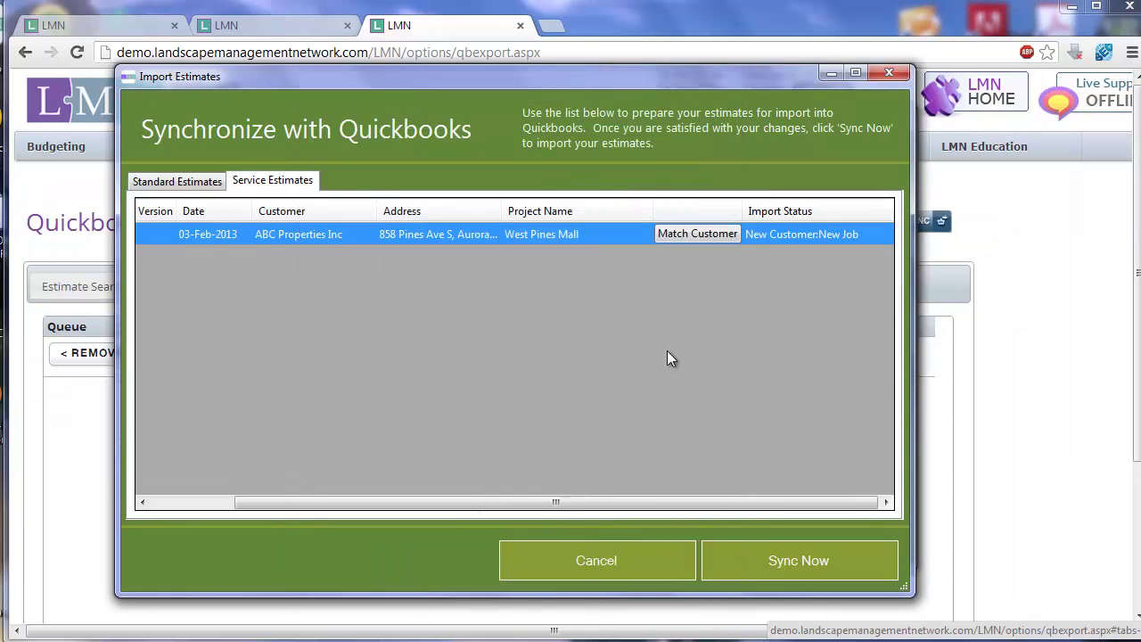
- Sync estimate SVC8273 into QuickBooks and check the import log for the West Pines Mall job
{"action": "left_click", "coordinate": [835, 572]}
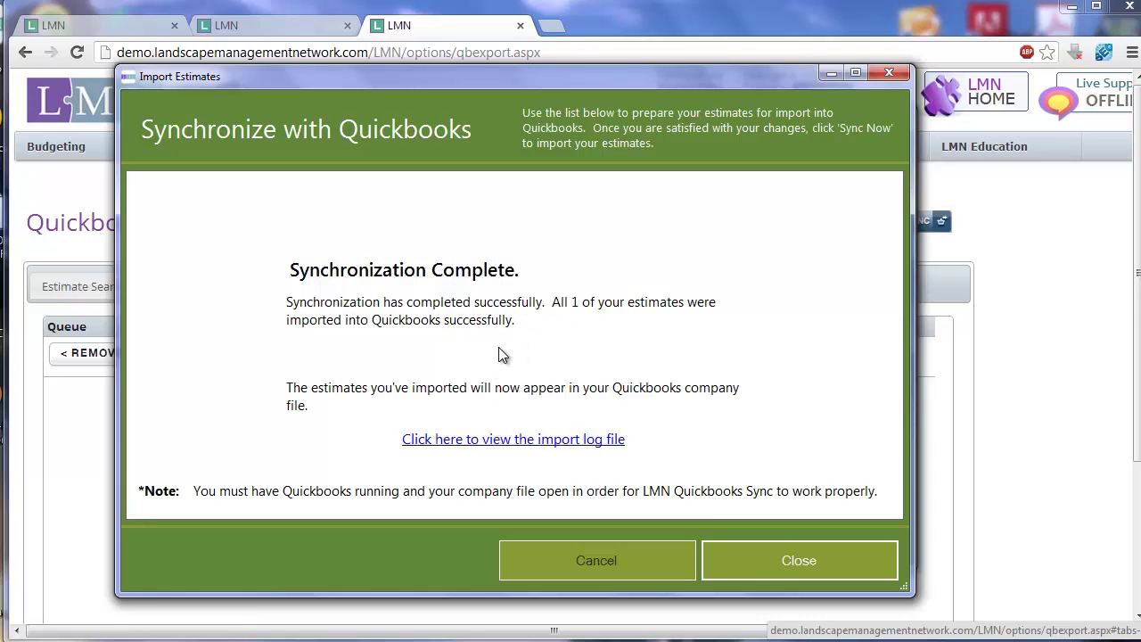
{"action": "left_click", "coordinate": [577, 440]}
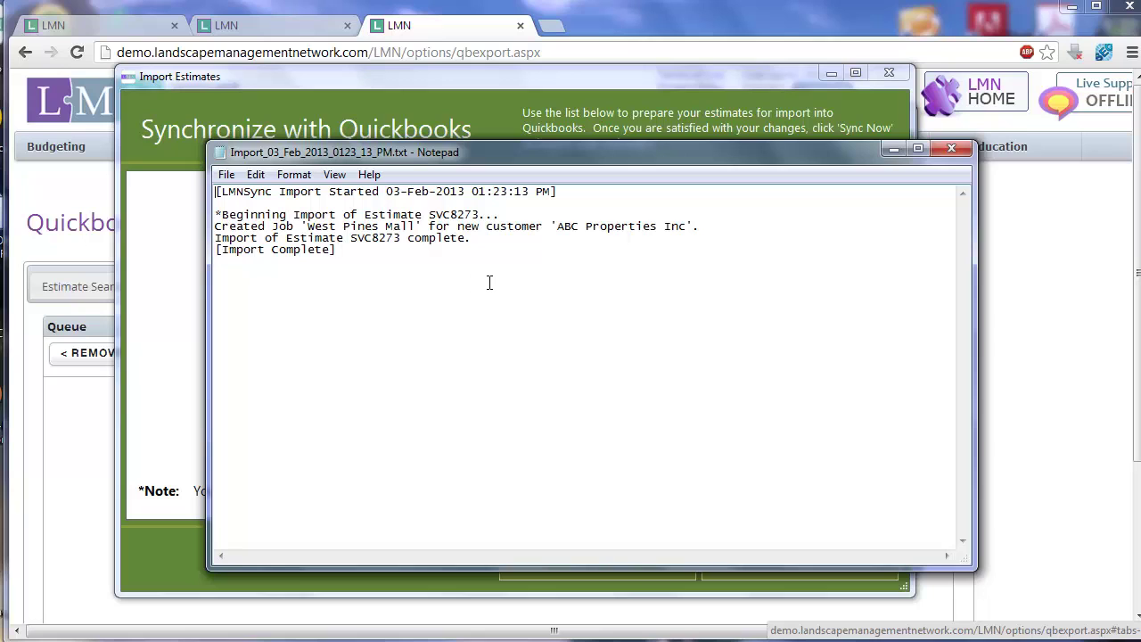
- Close the QuickBooks import log and bring the LMN export page back to the front
{"action": "left_click", "coordinate": [951, 150]}
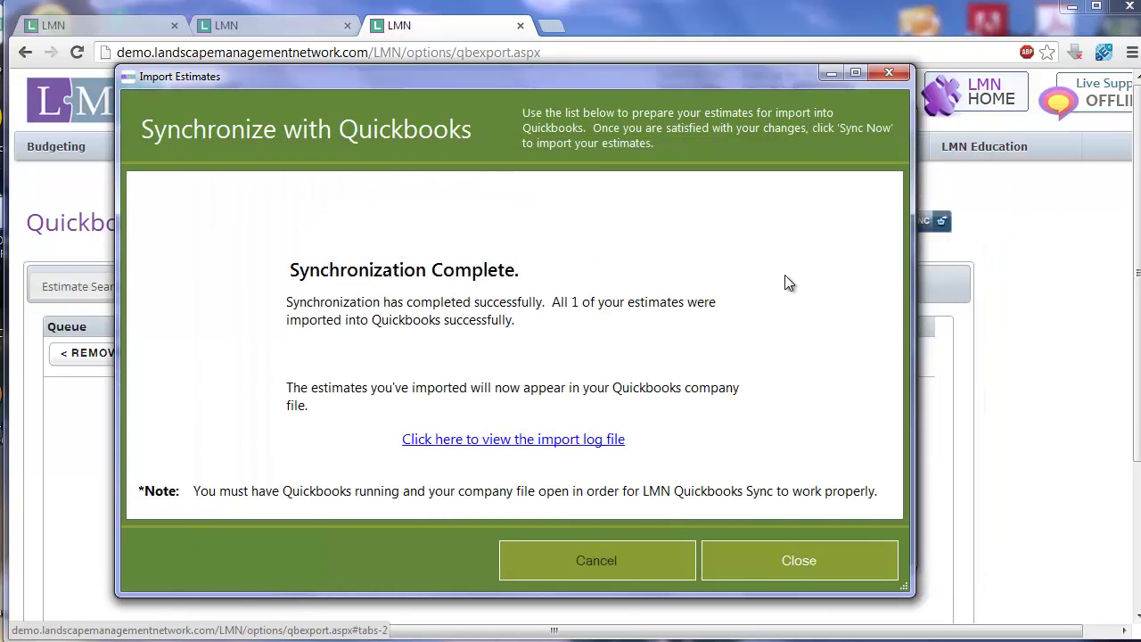
{"action": "mouse_move", "coordinate": [321, 641]}
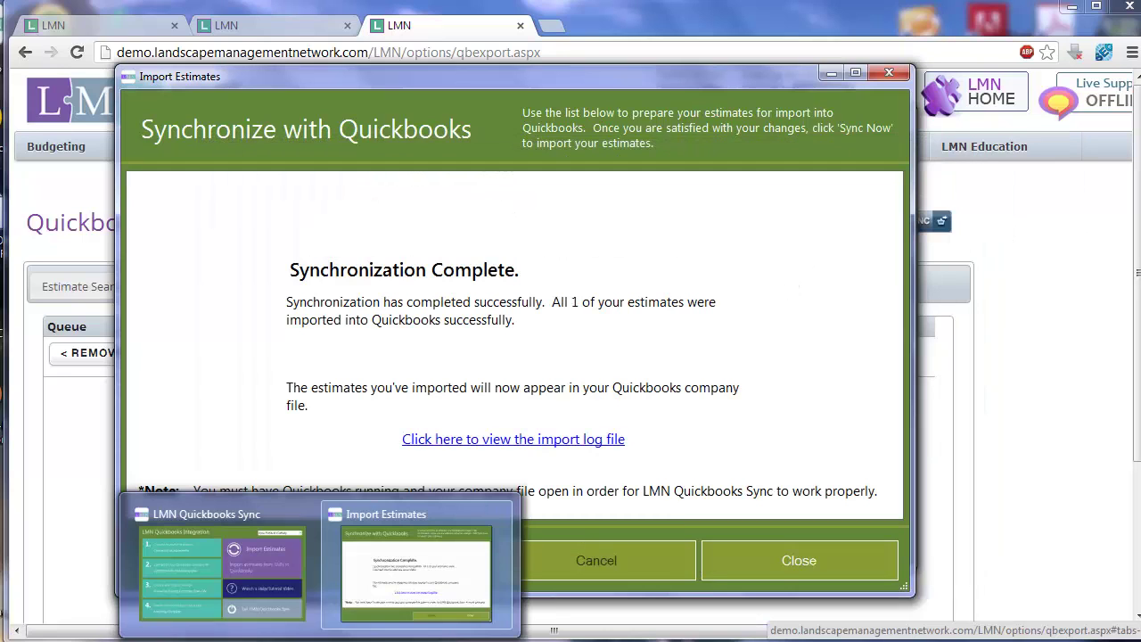
{"action": "left_click", "coordinate": [1032, 395]}
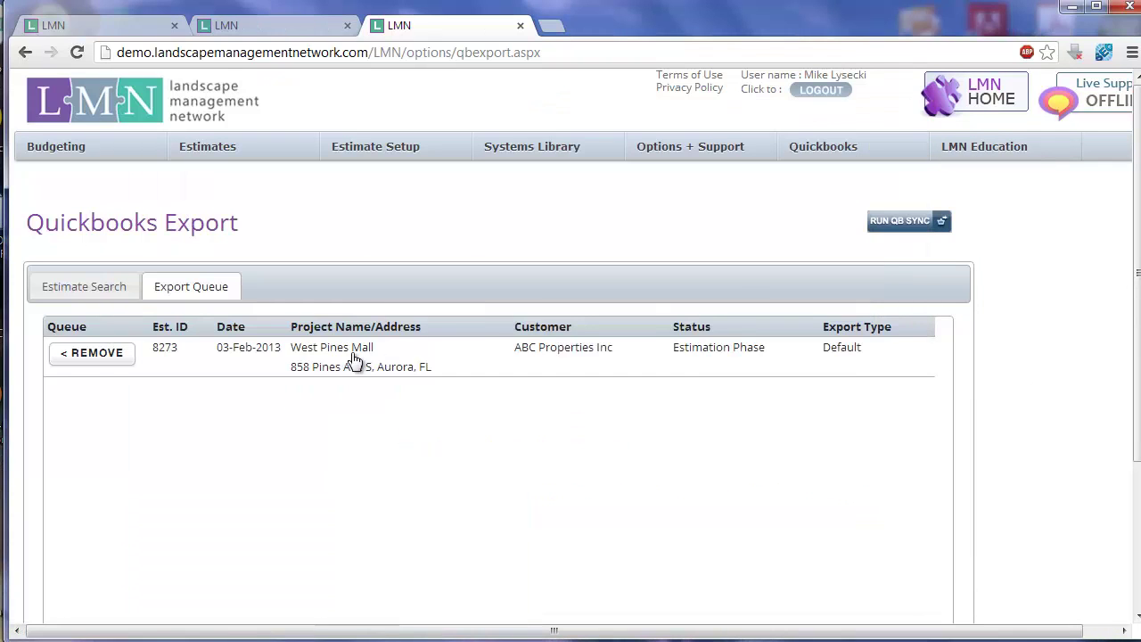
- From Service Estimates, open the ABC Properties Inc / West Pines Mall estimate and scroll through it
{"action": "mouse_move", "coordinate": [208, 146]}
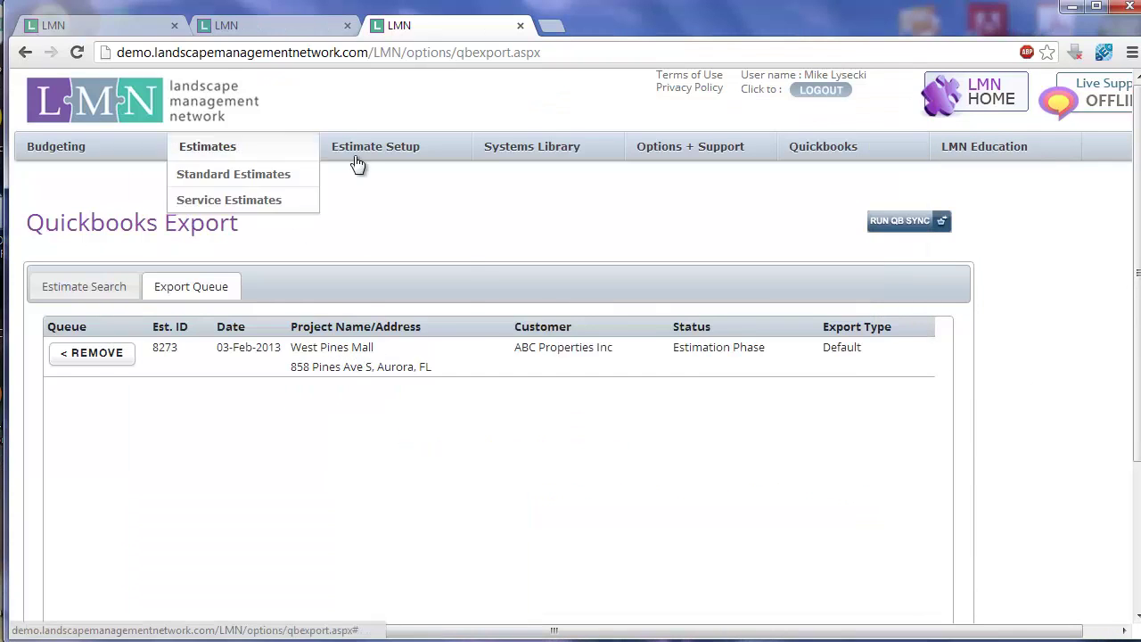
{"action": "left_click", "coordinate": [241, 214]}
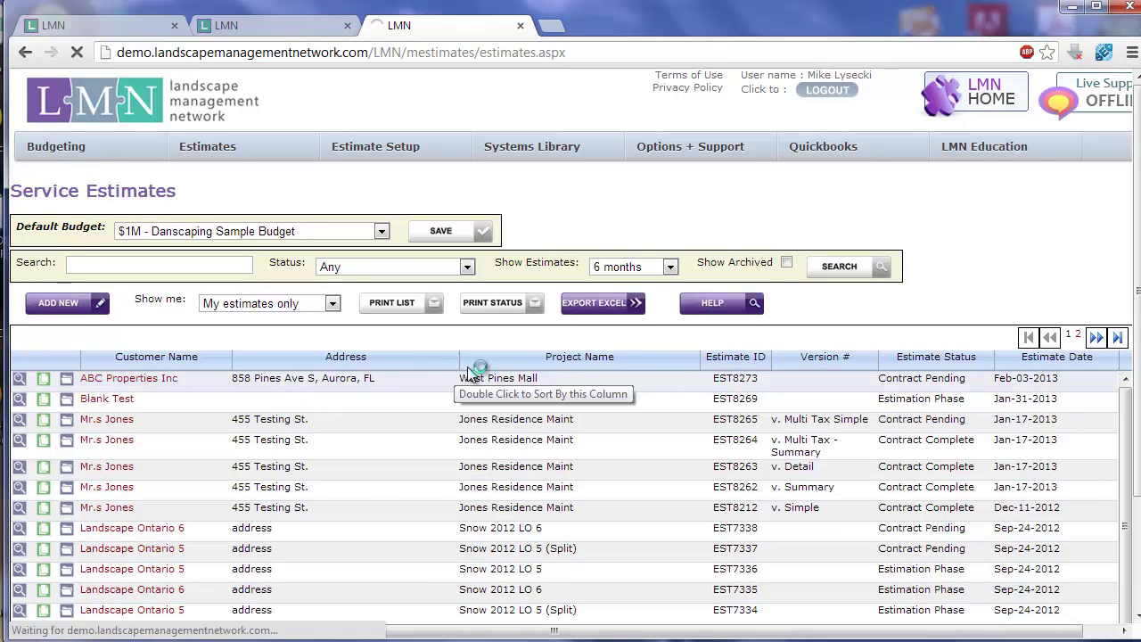
{"action": "left_click", "coordinate": [473, 378]}
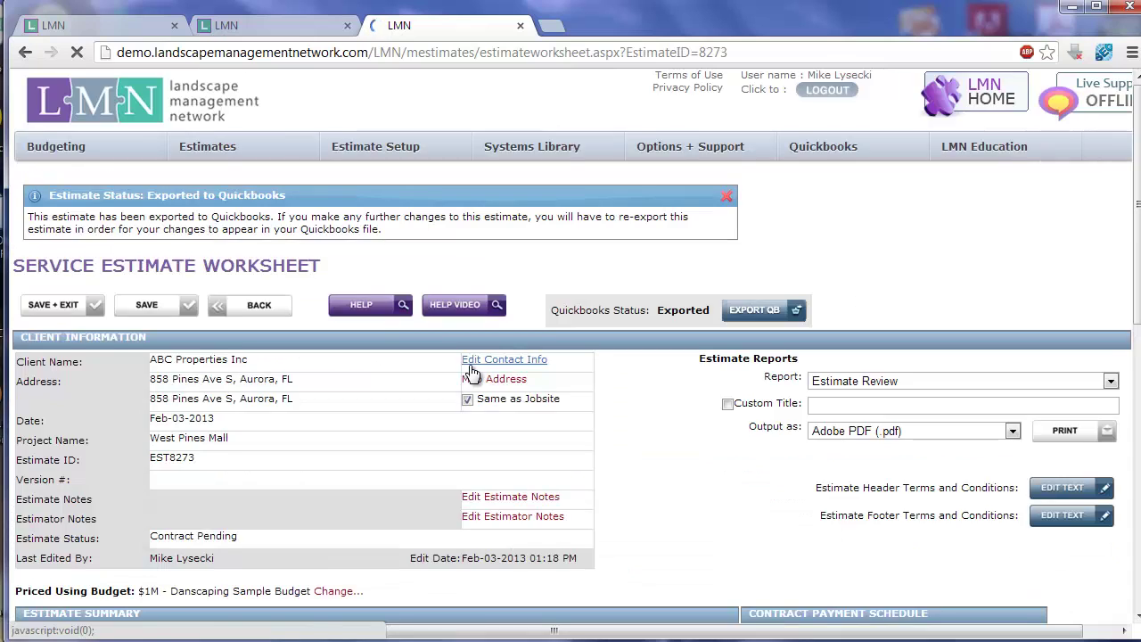
{"action": "scroll", "coordinate": [473, 369], "scroll_direction": "down", "scroll_amount": 3}
{"action": "scroll", "coordinate": [485, 392], "scroll_direction": "down", "scroll_amount": 1}
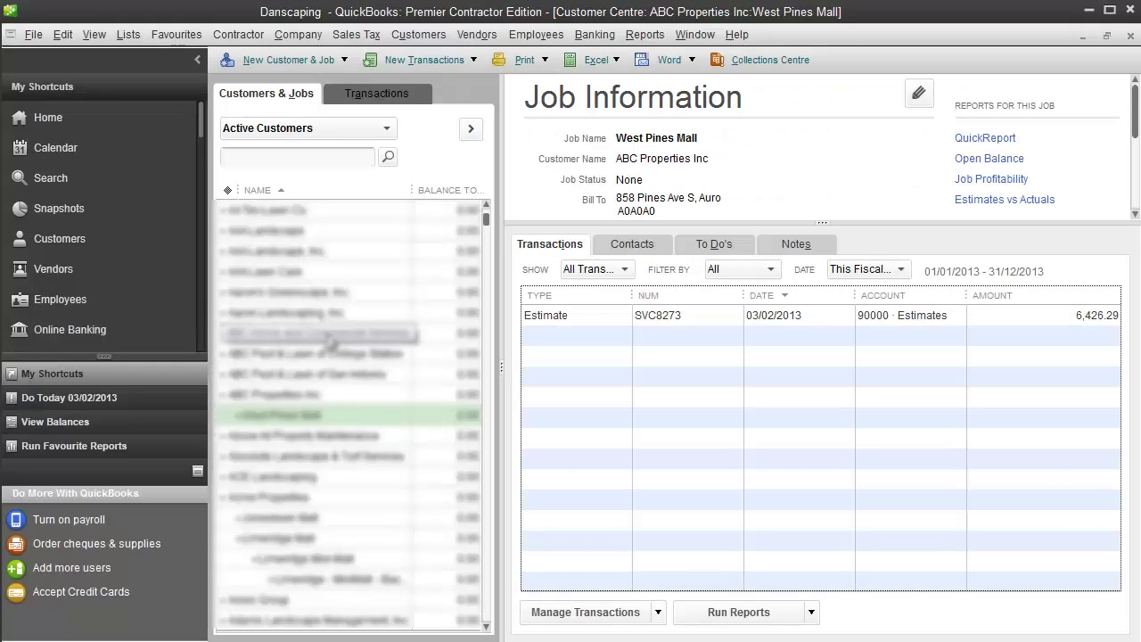
- Select ABC Properties Inc's West Pines Mall job and open its estimate SVC8273
{"action": "left_click", "coordinate": [304, 395]}
{"action": "left_click", "coordinate": [301, 415]}
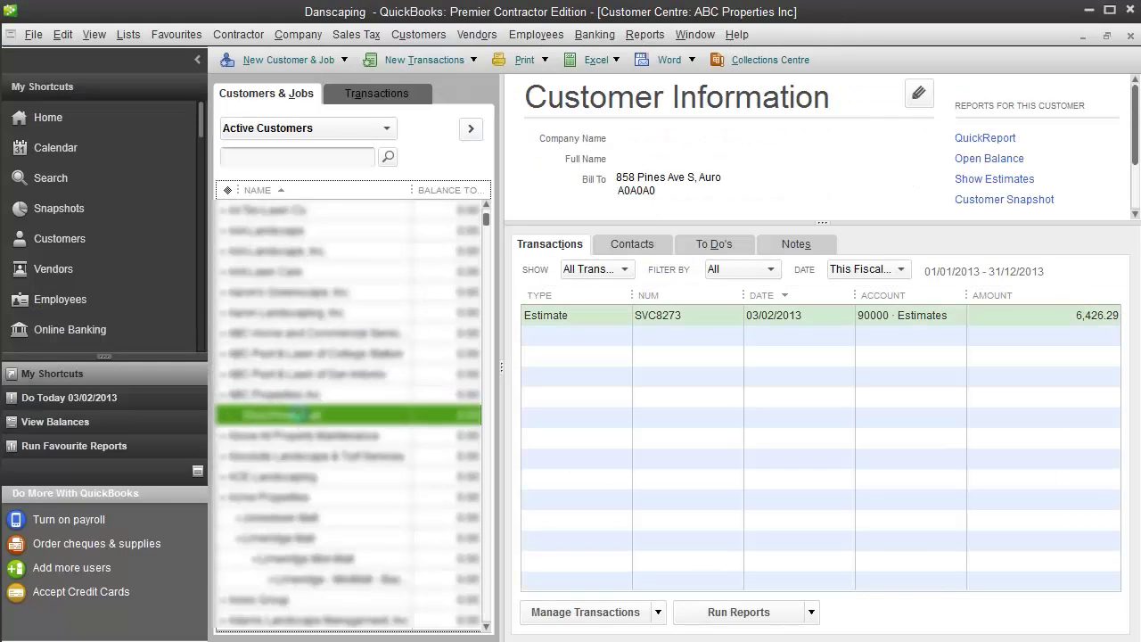
{"action": "double_click", "coordinate": [616, 319]}
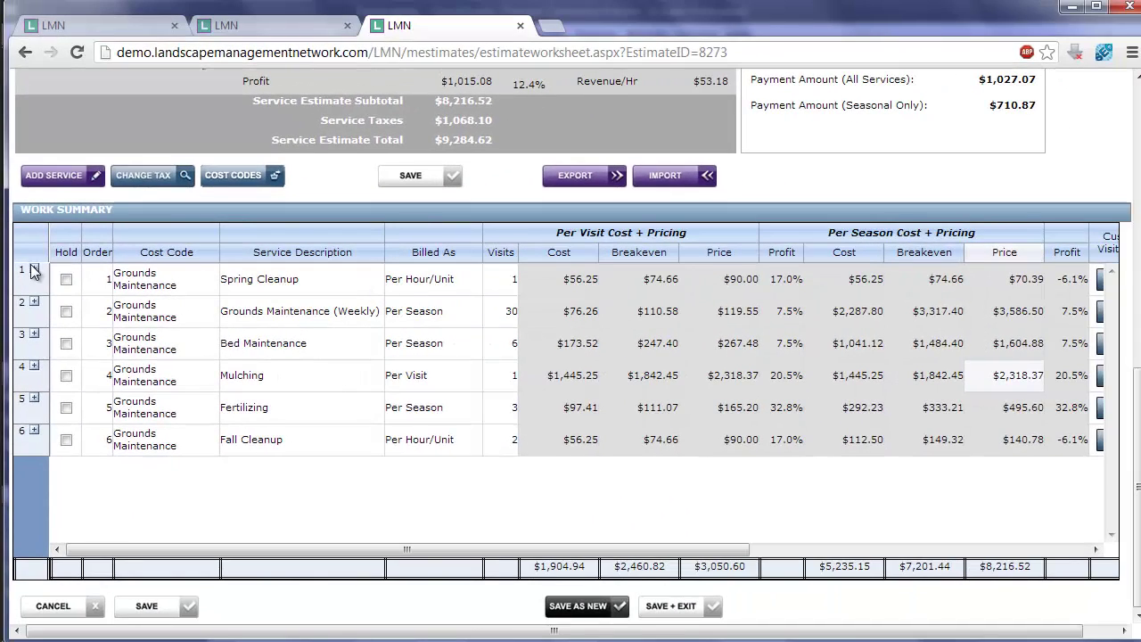
- Expand Spring Cleanup to review Maintenance Crew and Disposal (Organic), then return to the summary
{"action": "left_click", "coordinate": [34, 271]}
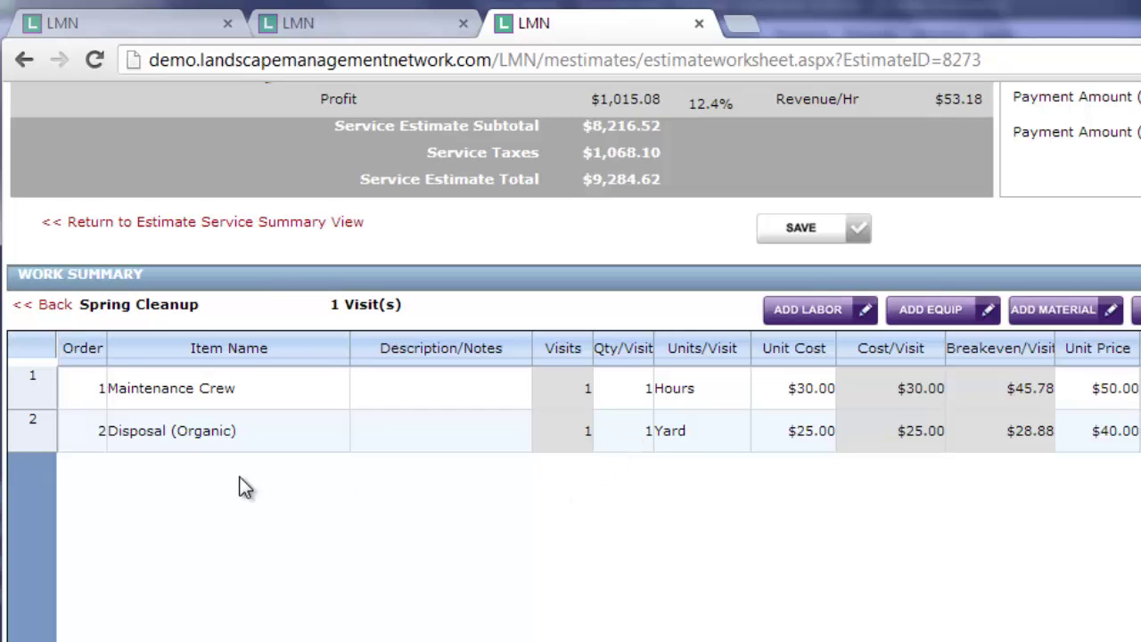
{"action": "left_click", "coordinate": [52, 307]}
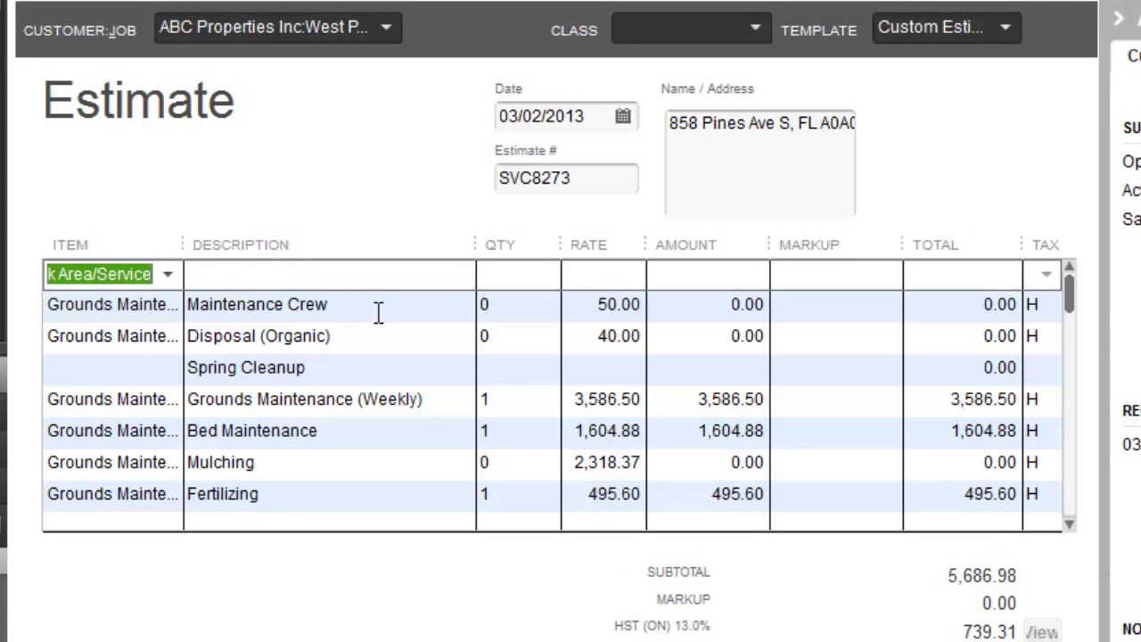
- Select the Spring Cleanup, Disposal (Organic) and Maintenance Crew lines on estimate SVC8273
{"action": "left_click", "coordinate": [344, 370]}
{"action": "left_click", "coordinate": [350, 336]}
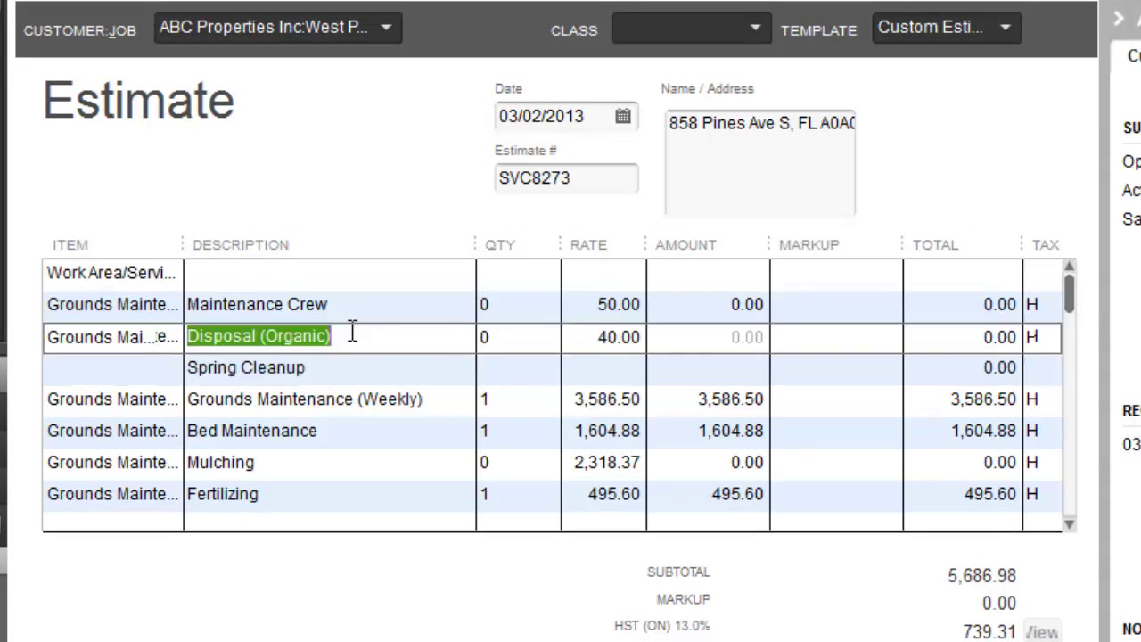
{"action": "left_click", "coordinate": [361, 307]}
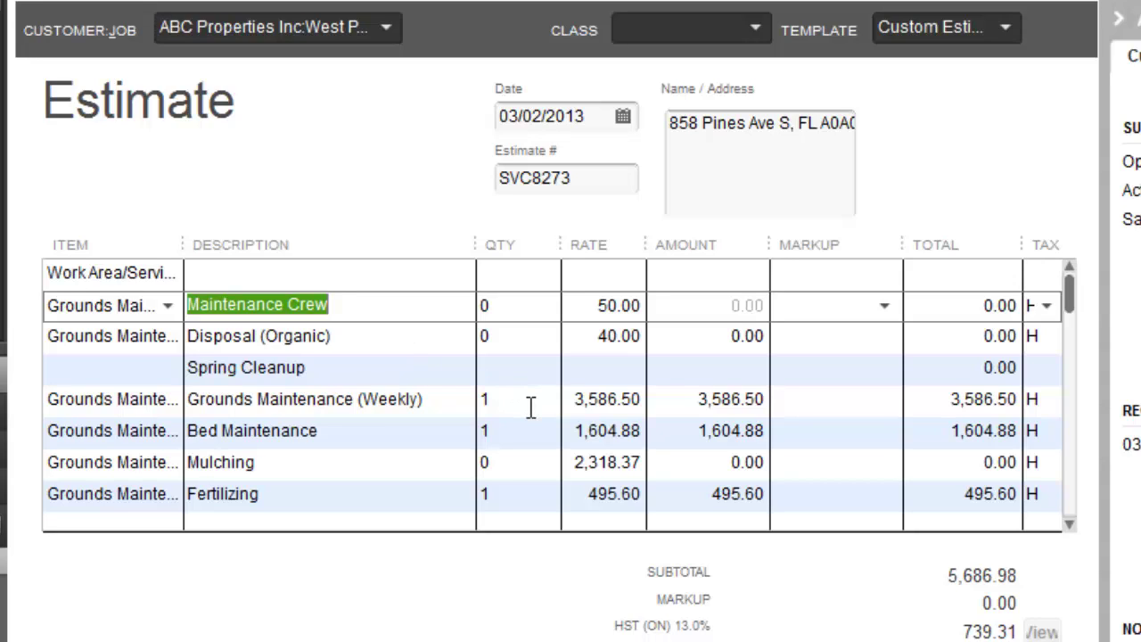
- Change Maintenance Crew quantity from 0 to 8 and Disposal (Organic) from 0 to 2
{"action": "left_click", "coordinate": [519, 308]}
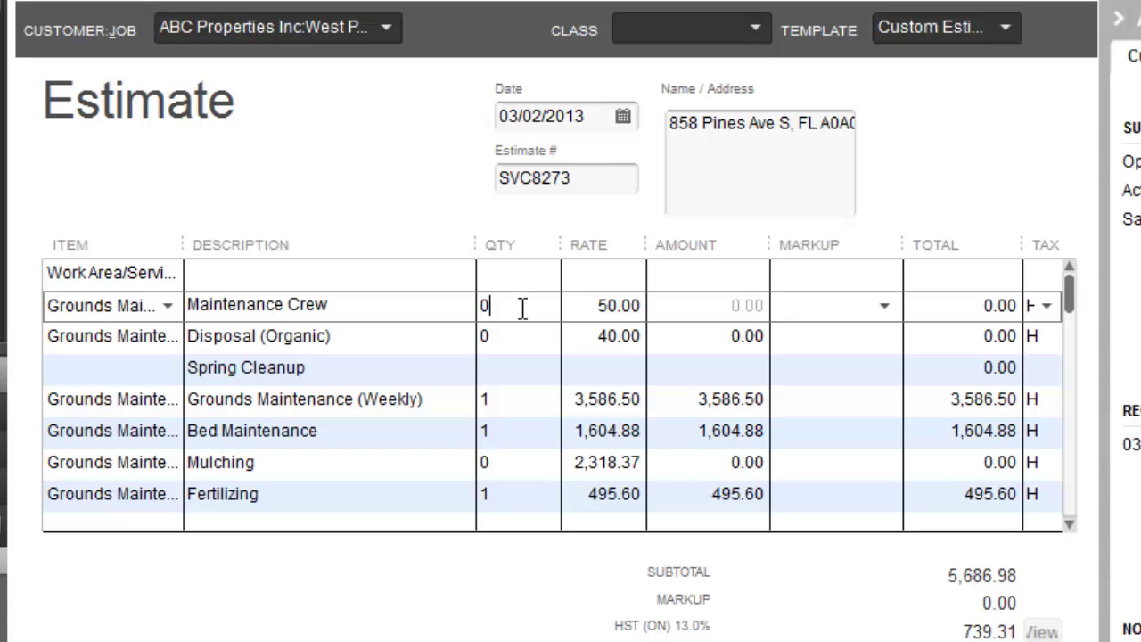
{"action": "key", "text": "BackSpace"}
{"action": "type", "text": "8"}
{"action": "left_click", "coordinate": [505, 335]}
{"action": "key", "text": "BackSpace"}
{"action": "type", "text": "2"}
{"action": "left_click", "coordinate": [512, 371]}
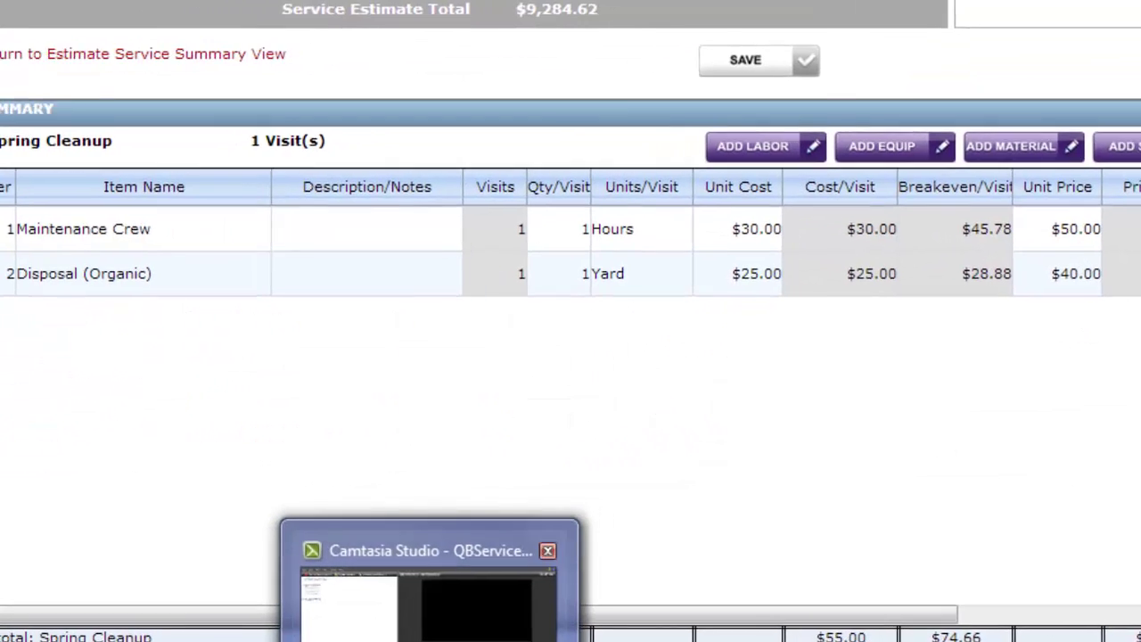
- Switch back to the QuickBooks estimate SVC8273 window
{"action": "left_click", "coordinate": [357, 640]}
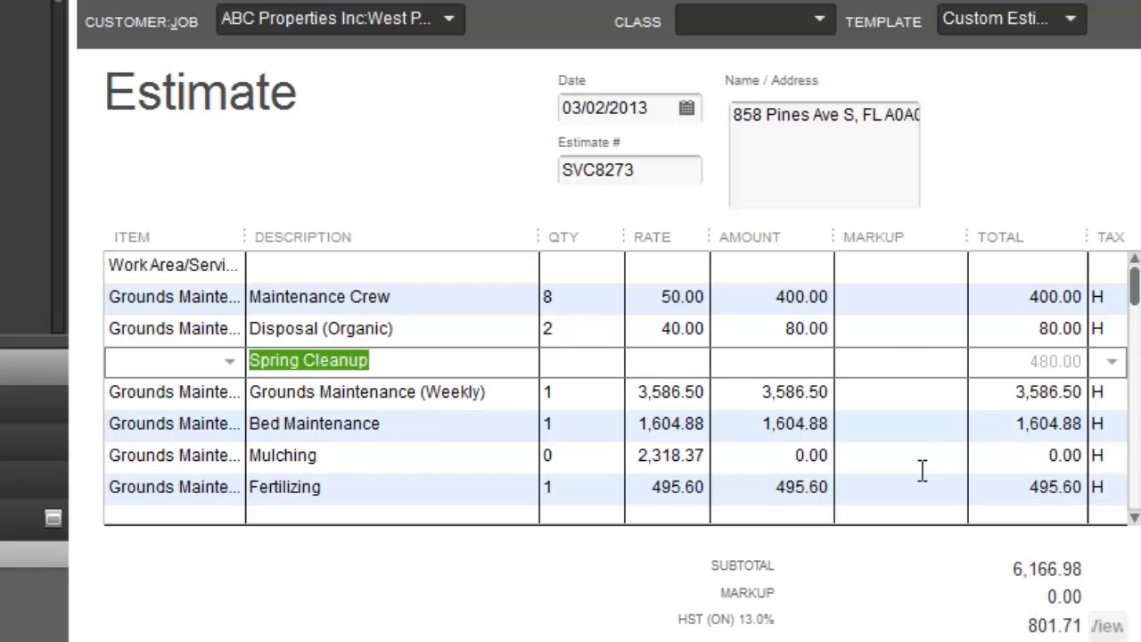
- Select the Grounds Maintenance (Weekly) line, then go back to LMN's six-service summary
{"action": "left_click", "coordinate": [507, 394]}
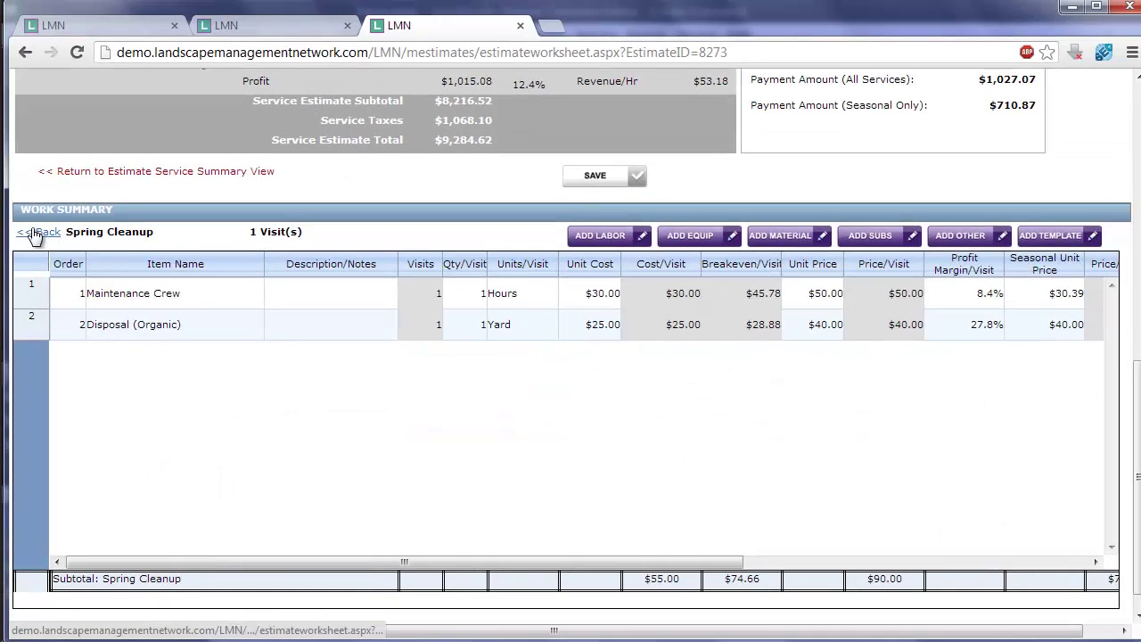
{"action": "left_click", "coordinate": [34, 234]}
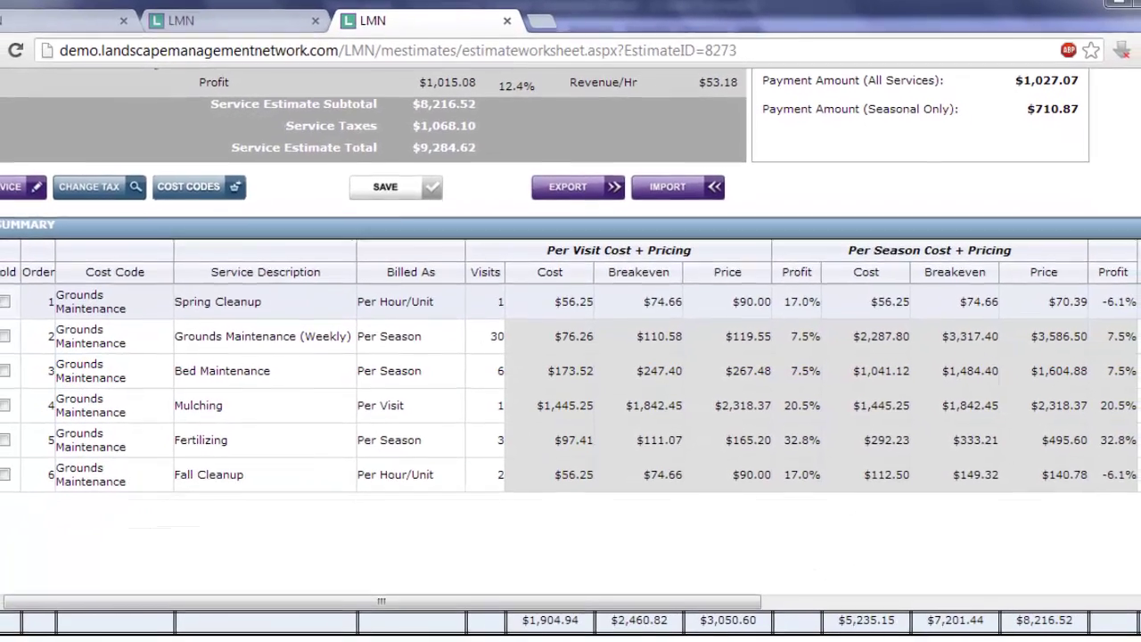
- View LMN's Grounds Maintenance (Weekly) service items, then return to the QuickBooks estimate
{"action": "left_click", "coordinate": [162, 440]}
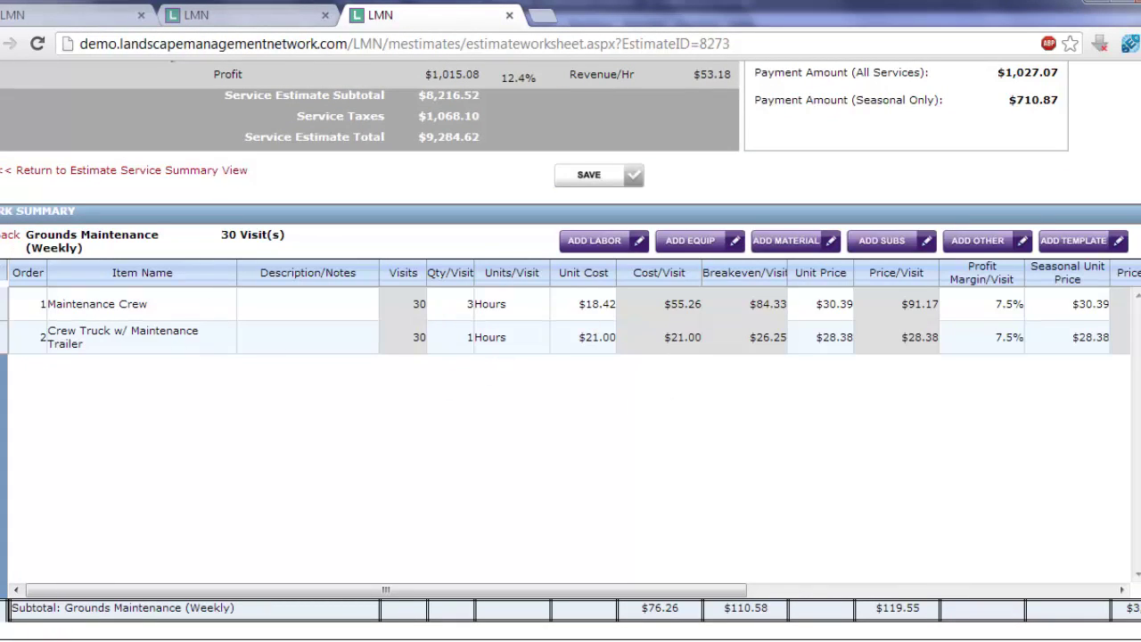
{"action": "left_click", "coordinate": [7, 236]}
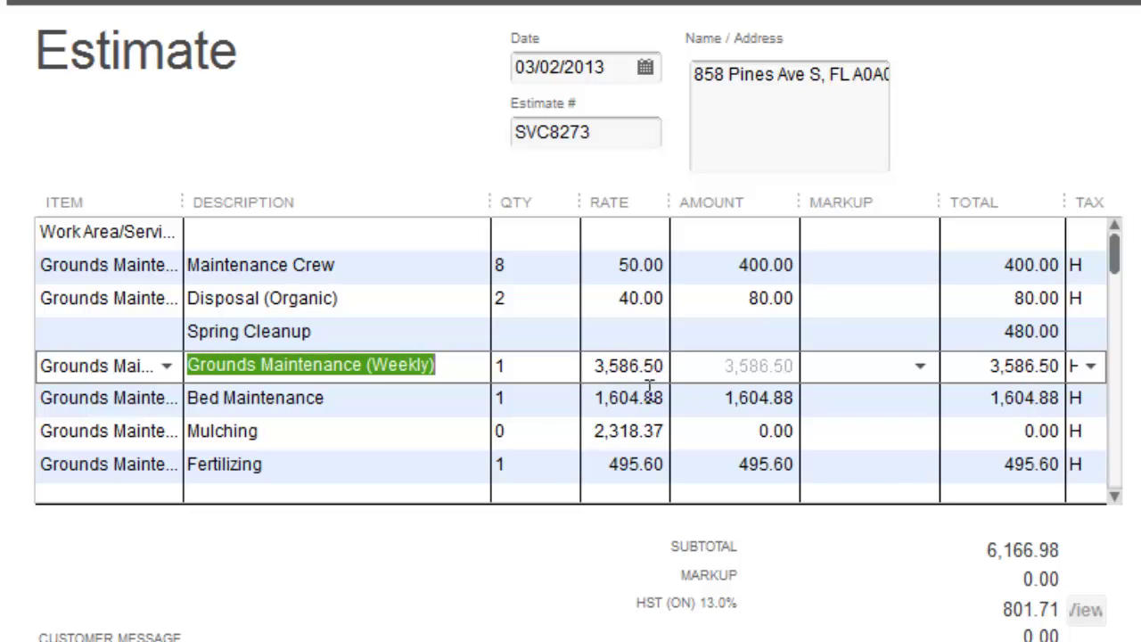
- Record the SVC8273 estimate edits as a change order when creating an invoice
{"action": "left_click", "coordinate": [640, 477]}
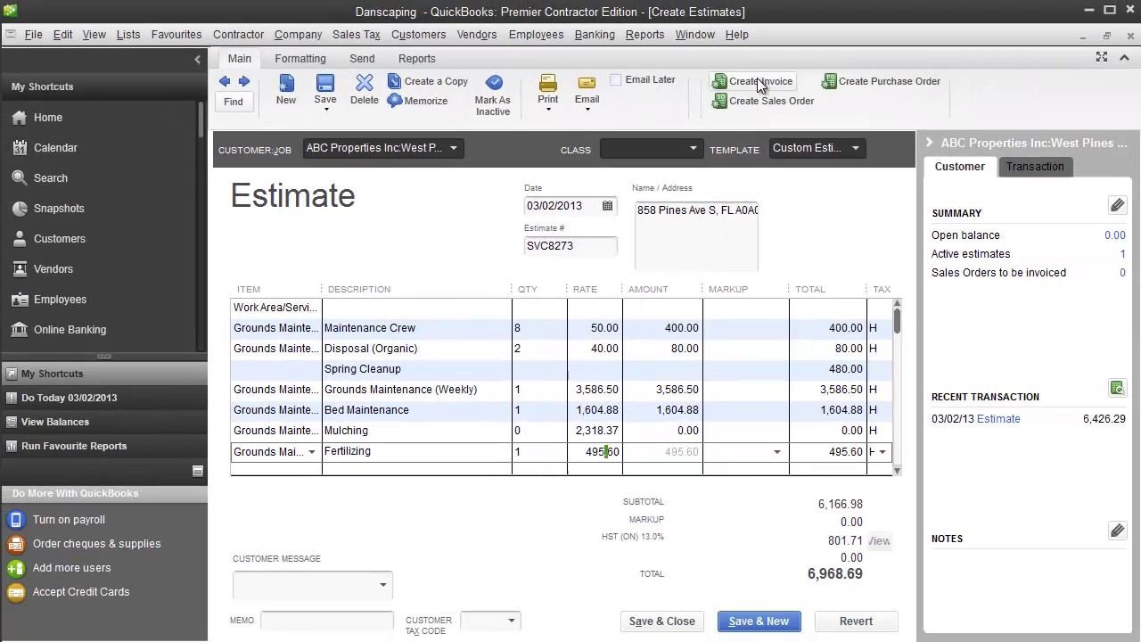
{"action": "left_click", "coordinate": [759, 83]}
{"action": "left_click", "coordinate": [473, 220]}
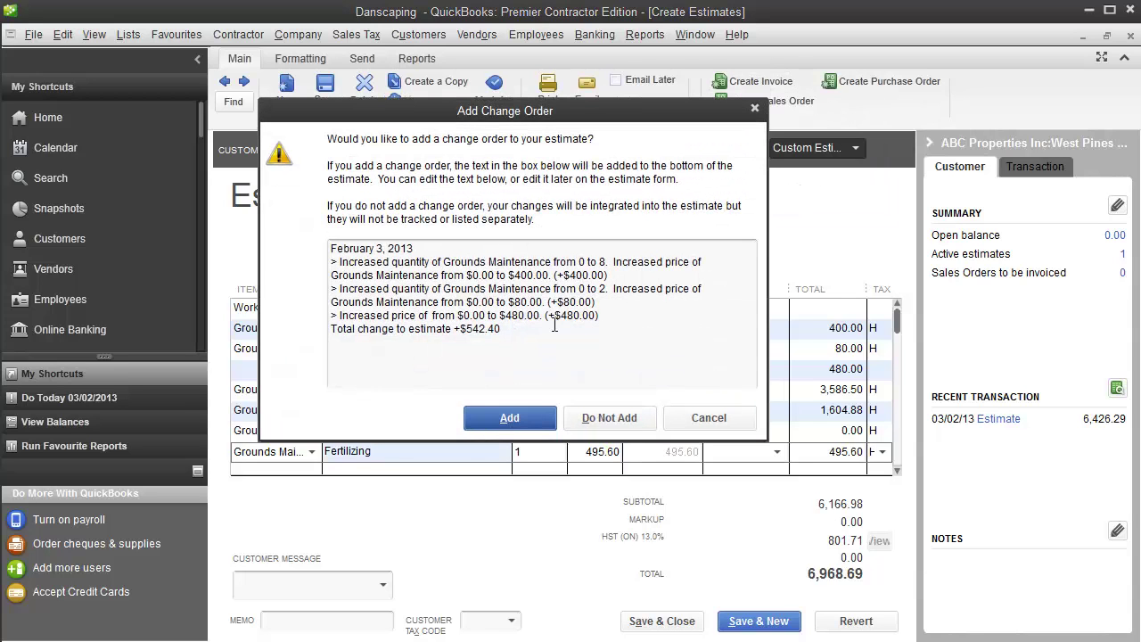
{"action": "left_click", "coordinate": [524, 426]}
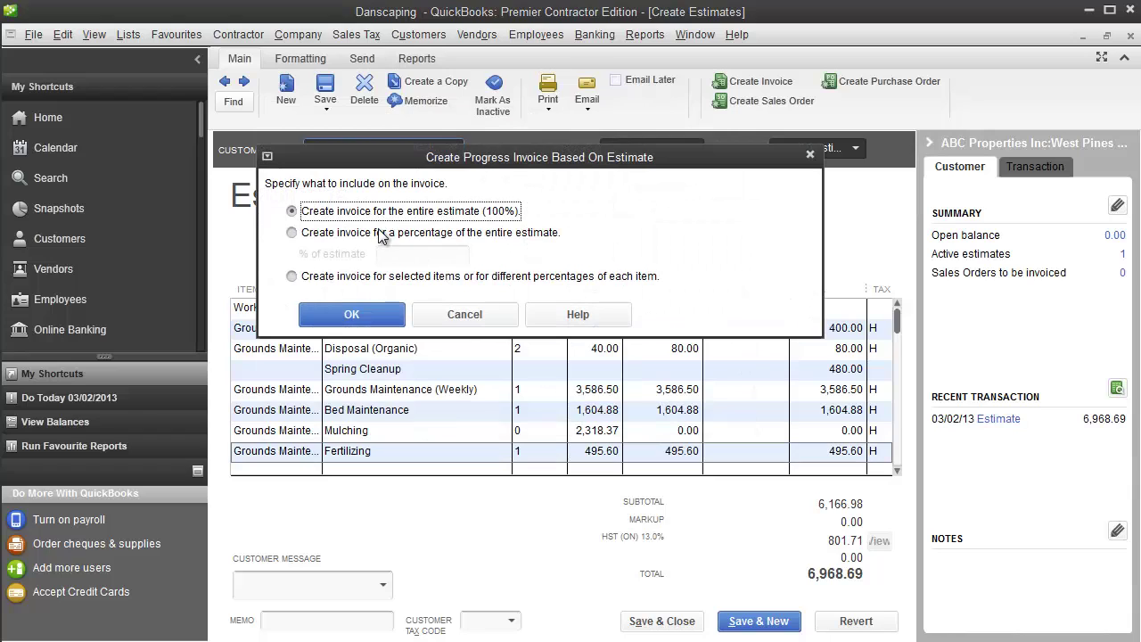
{"action": "left_click", "coordinate": [374, 278]}
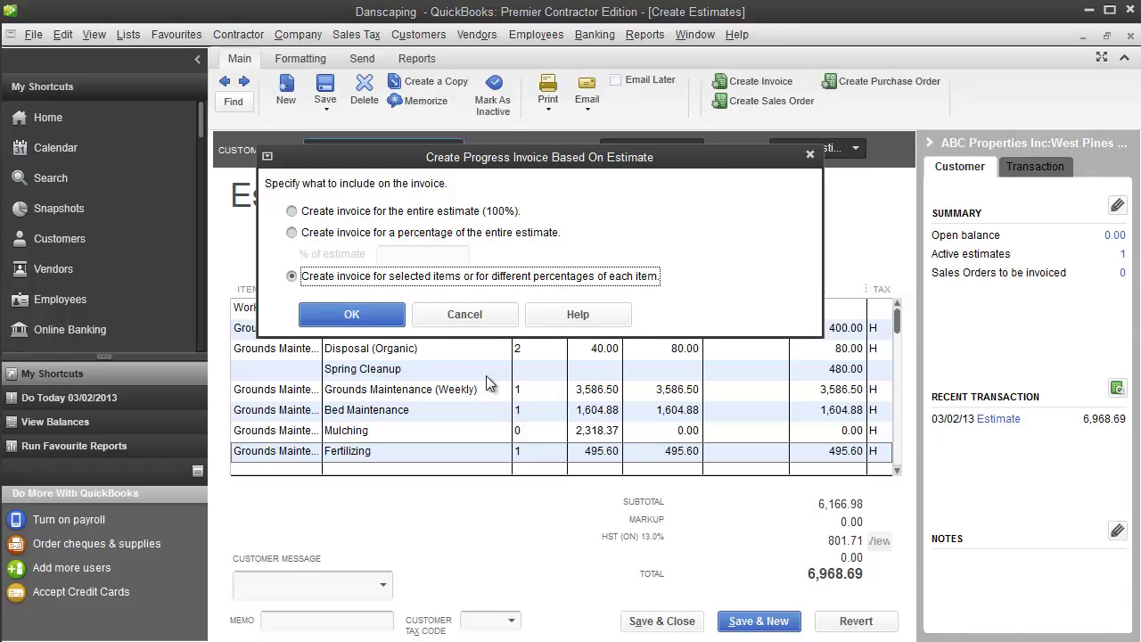
{"action": "left_click", "coordinate": [809, 154]}
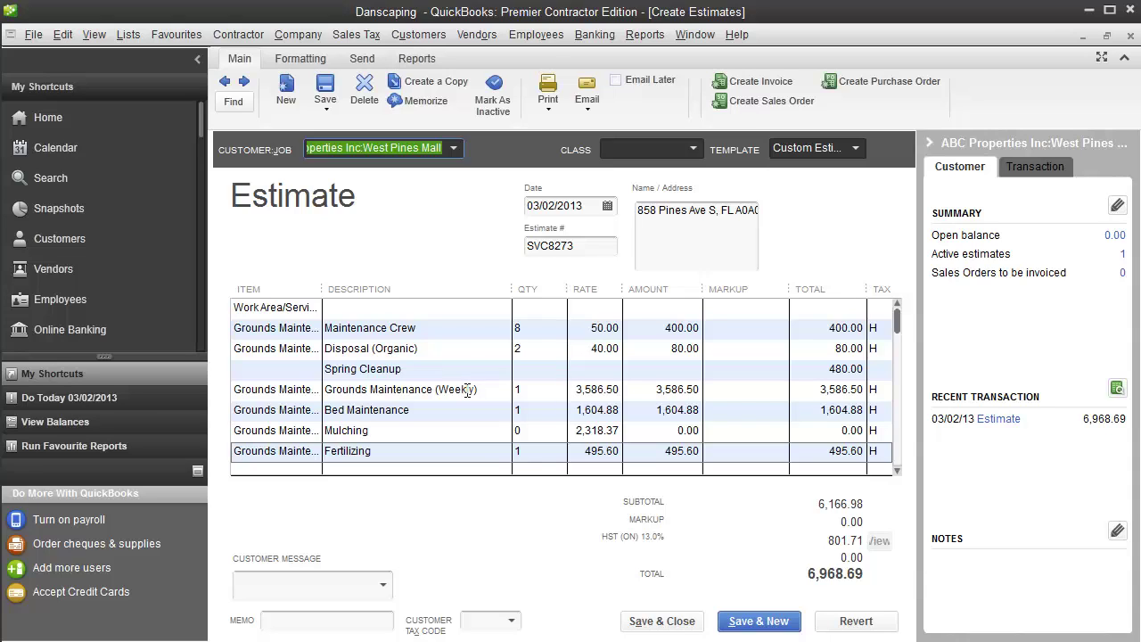
- Start a progress invoice for selected items or different percentages per item
{"action": "left_click", "coordinate": [773, 81]}
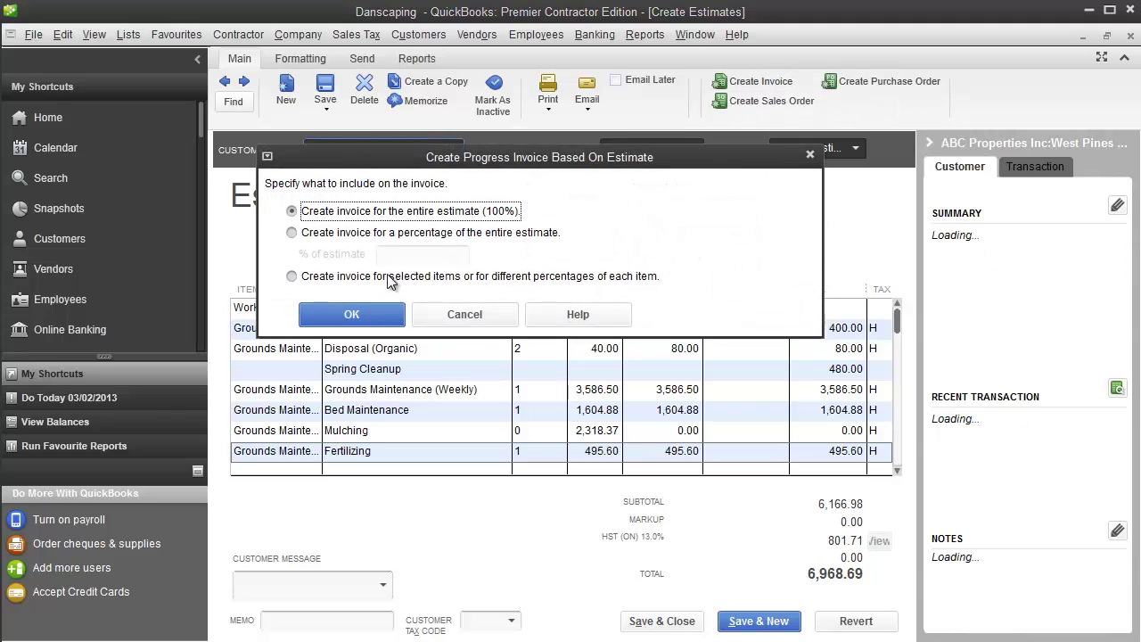
{"action": "left_click", "coordinate": [387, 278]}
{"action": "left_click", "coordinate": [379, 315]}
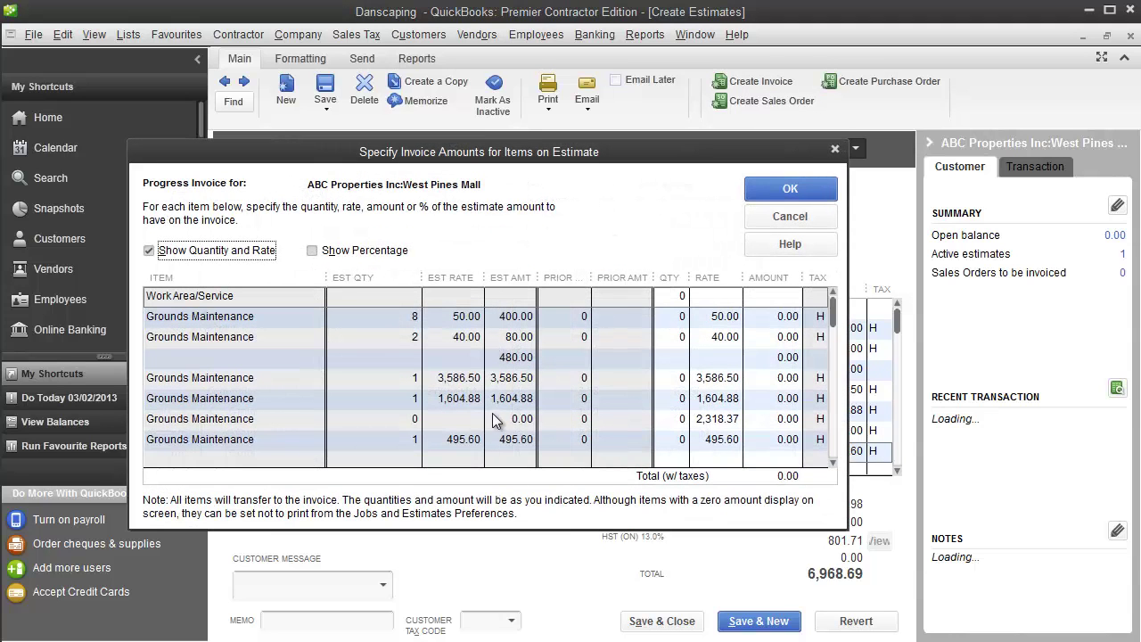
- Enter quantity 0.125 for the 3,586.50, 1,604.88 and 495.60 lines, totalling 803.28
{"action": "left_click", "coordinate": [675, 378]}
{"action": "type", "text": ".125"}
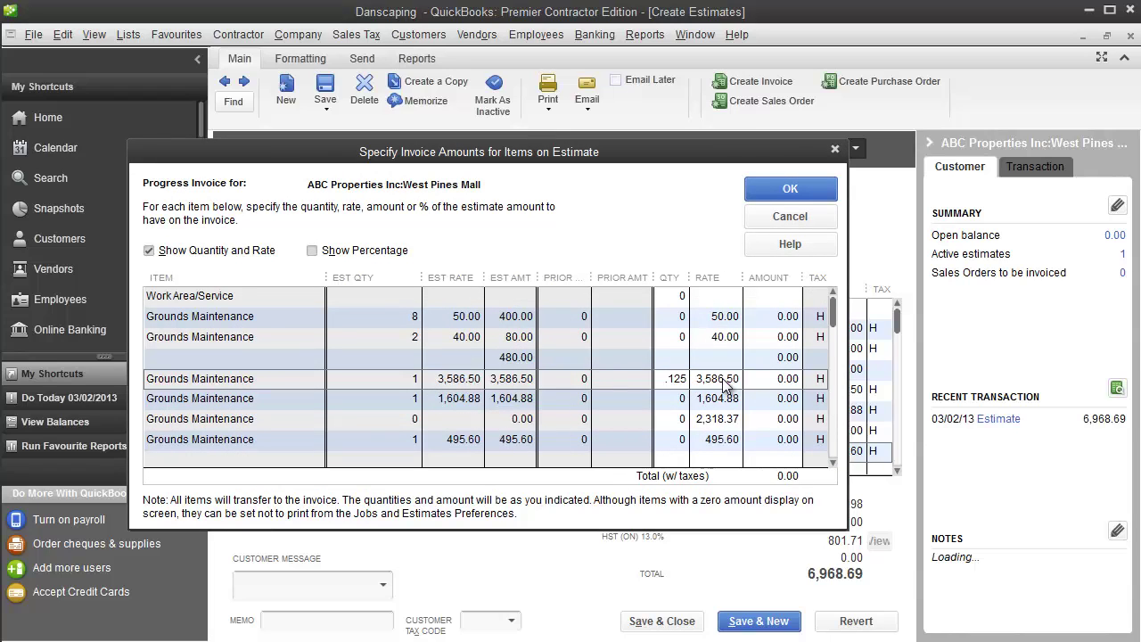
{"action": "key", "text": "Down"}
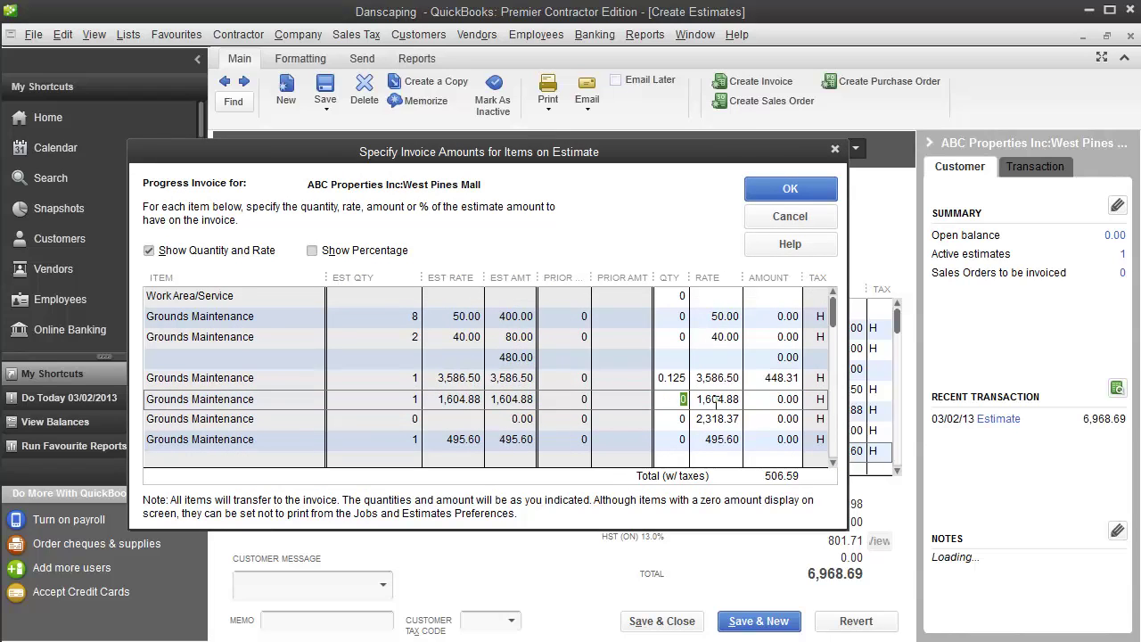
{"action": "type", "text": ".125"}
{"action": "key", "text": "Down"}
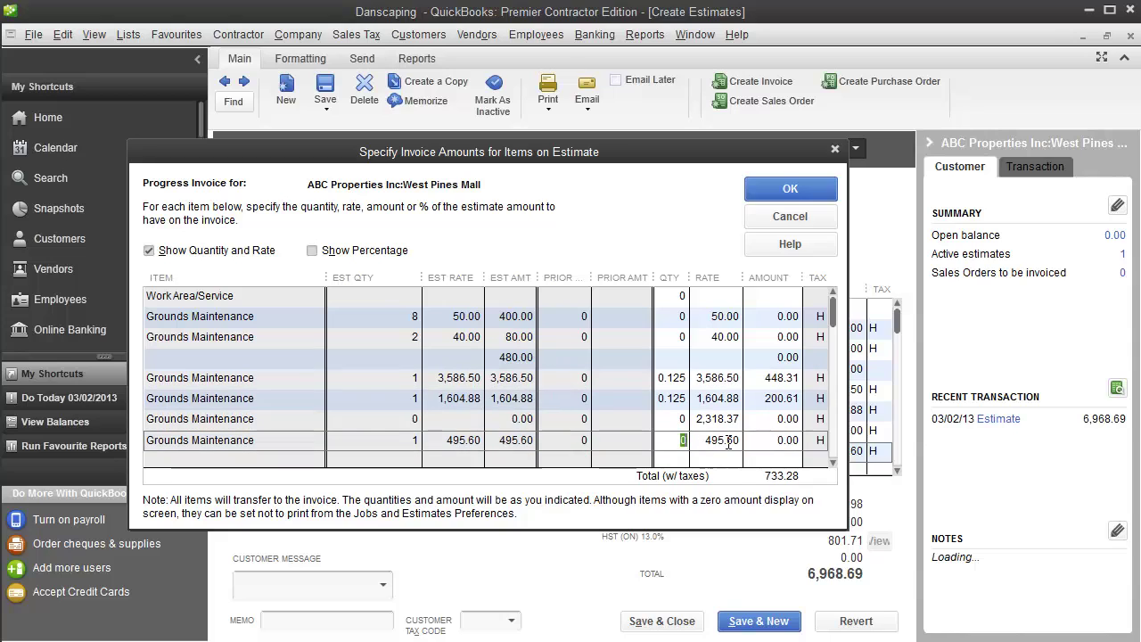
{"action": "type", "text": ".125"}
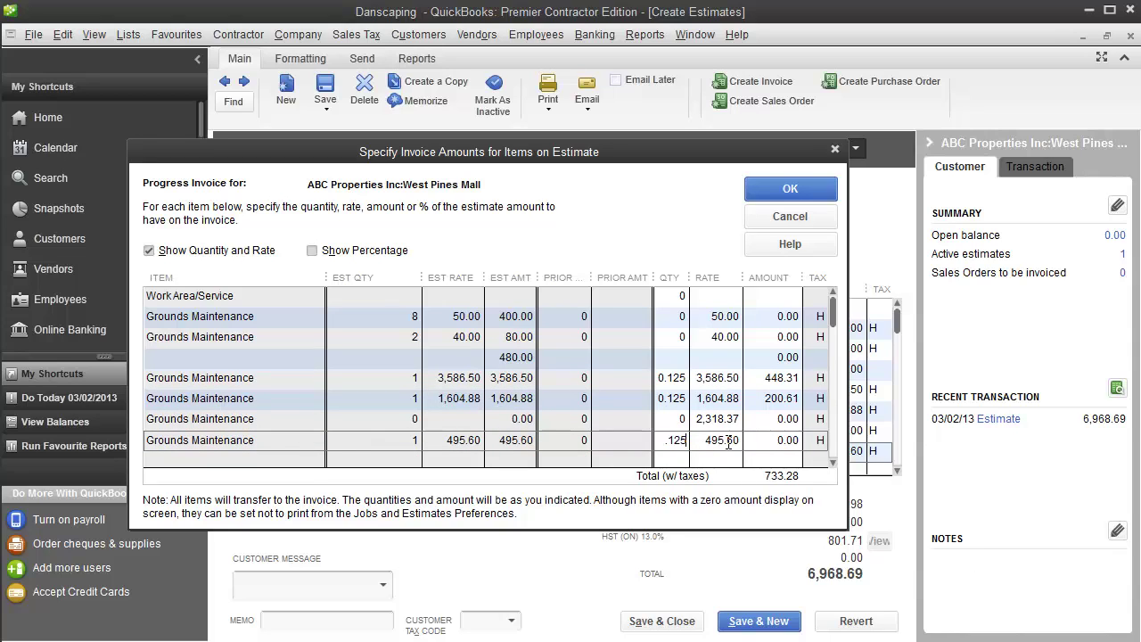
{"action": "left_click", "coordinate": [707, 397]}
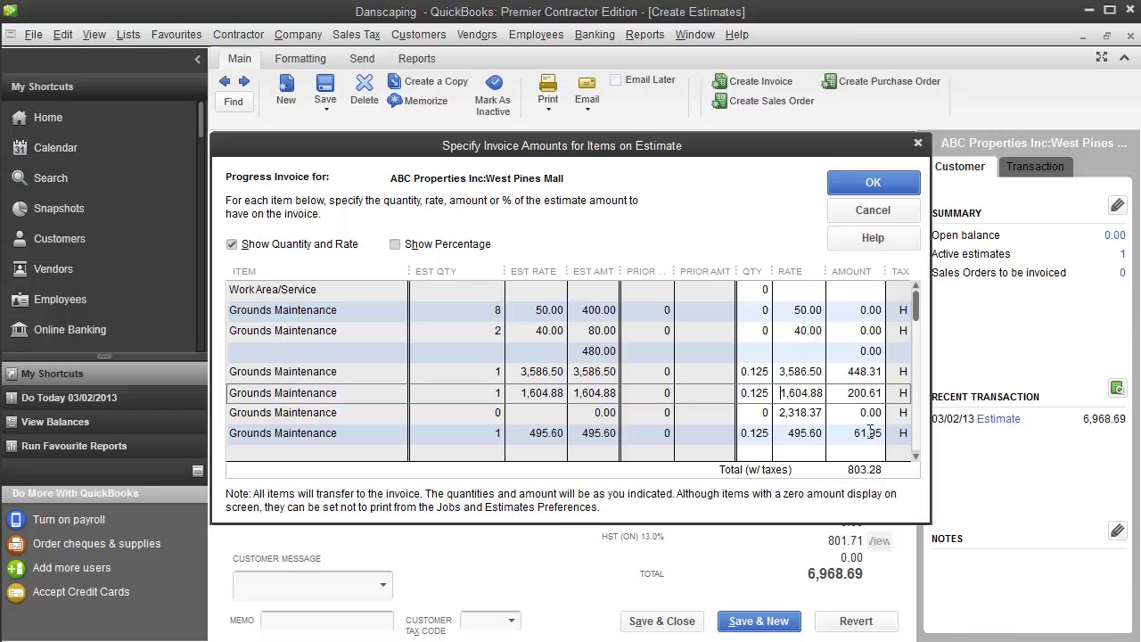
- Cancel the Specify Invoice Amounts dialog without applying any progress invoice amounts
{"action": "left_click", "coordinate": [870, 212]}
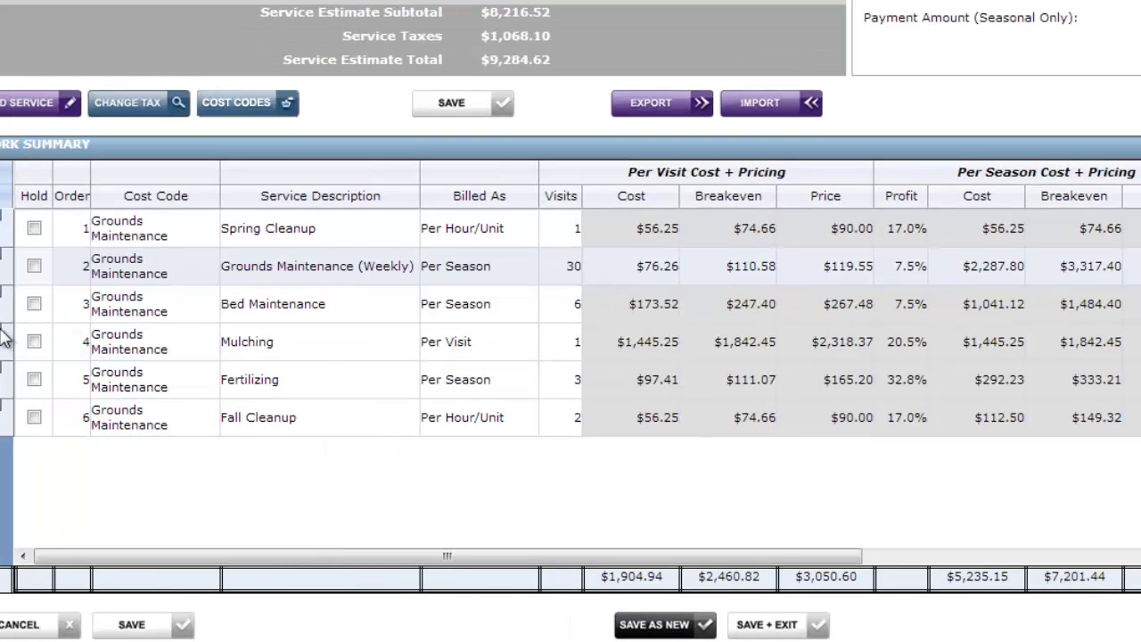
- Review Mulching's crew, dump truck and cedar mulch items, then return to estimate SVC8273
{"action": "double_click", "coordinate": [3, 343]}
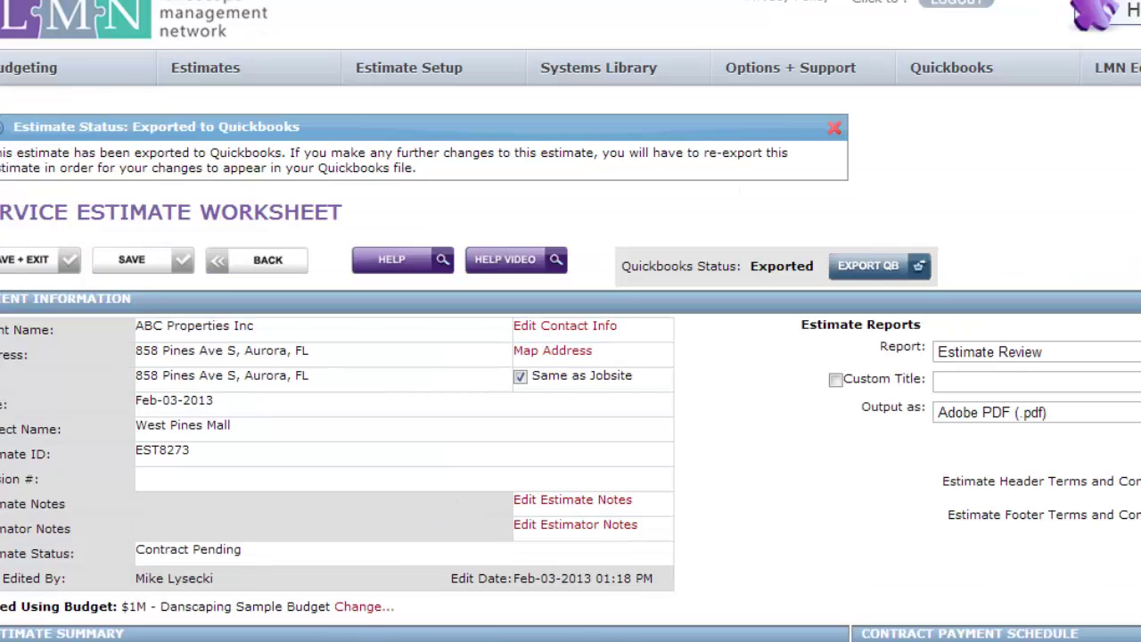
{"action": "left_click", "coordinate": [267, 553]}
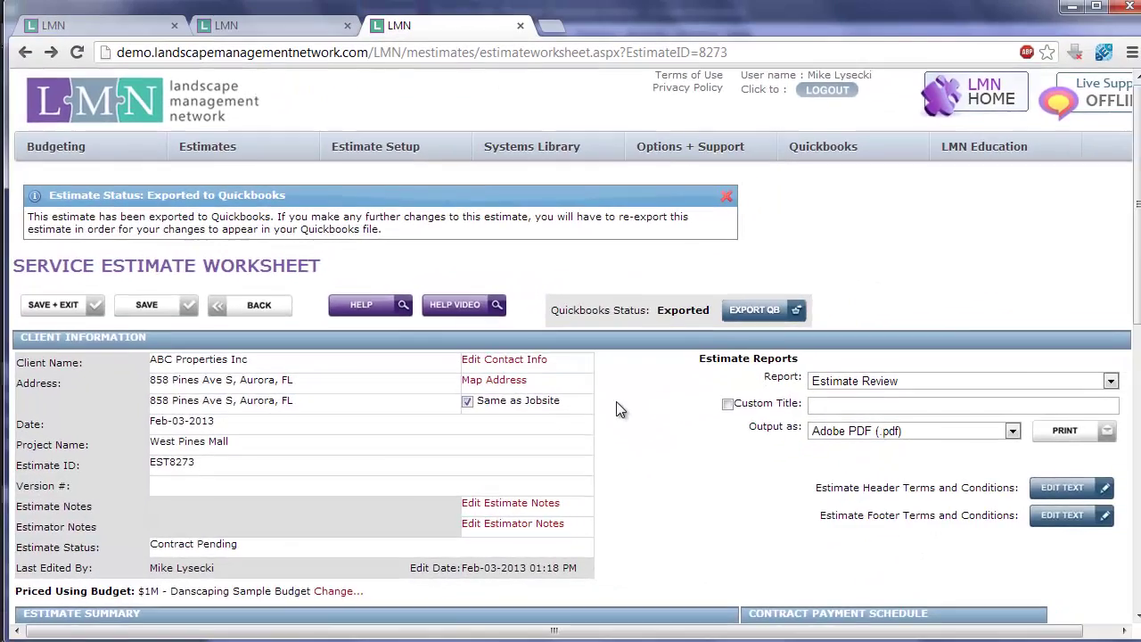
- Scroll the LMN worksheet to the work summary showing Bed Maintenance at $1,604.88
{"action": "scroll", "coordinate": [619, 402], "scroll_direction": "down", "scroll_amount": 6}
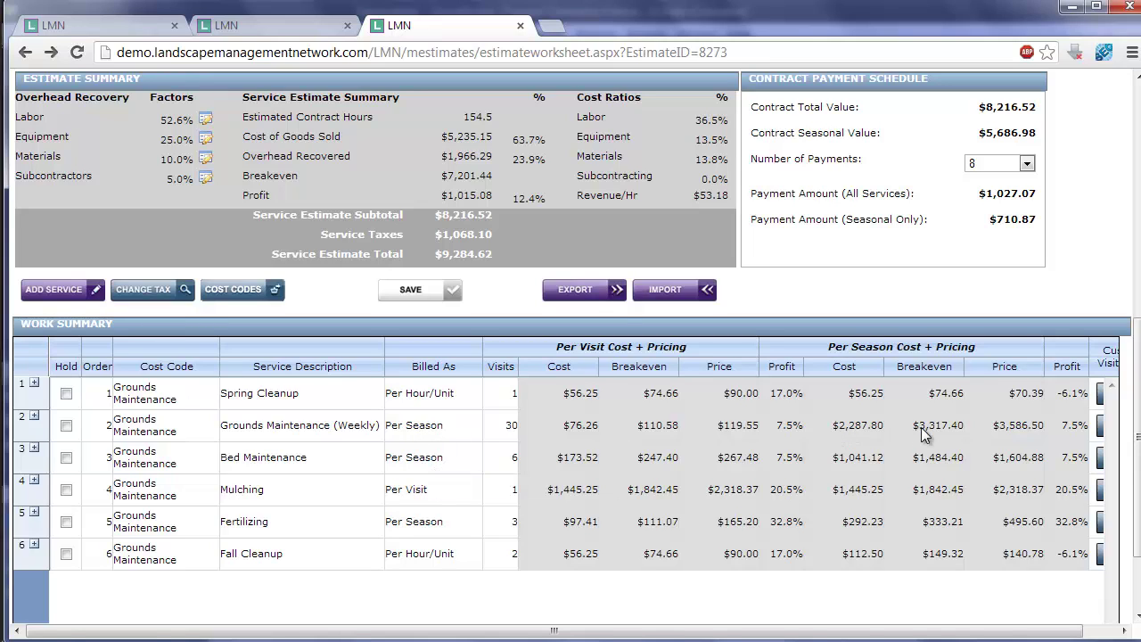
- Scroll to the worksheet top and show the Estimates menu's Standard and Service Estimates options
{"action": "scroll", "coordinate": [949, 439], "scroll_direction": "down", "scroll_amount": 3}
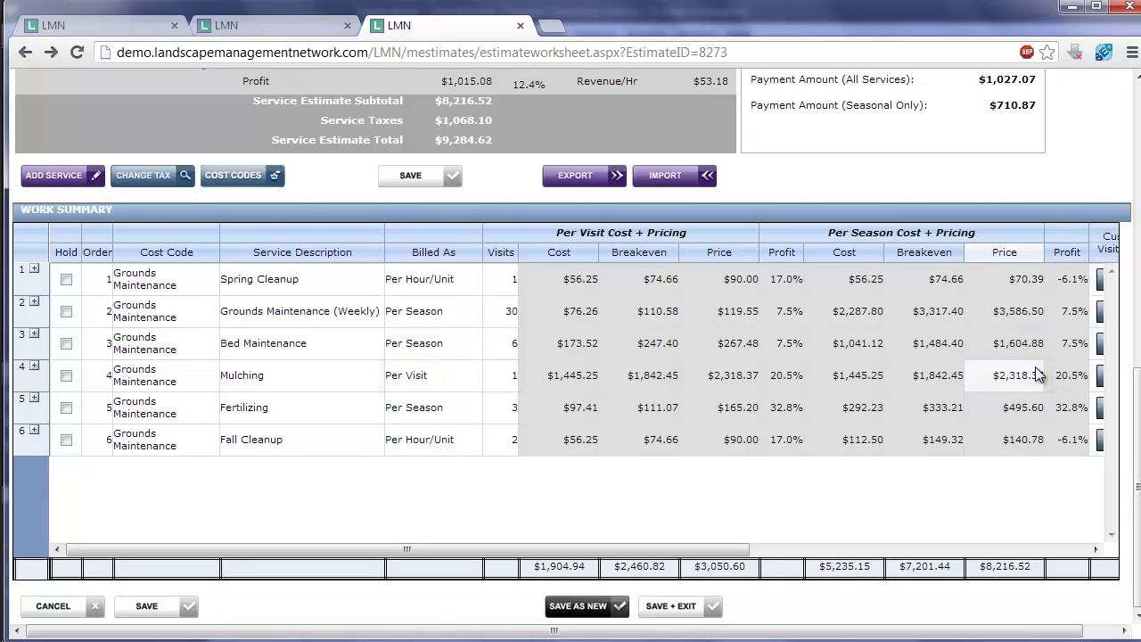
{"action": "scroll", "coordinate": [713, 435], "scroll_direction": "up", "scroll_amount": 8}
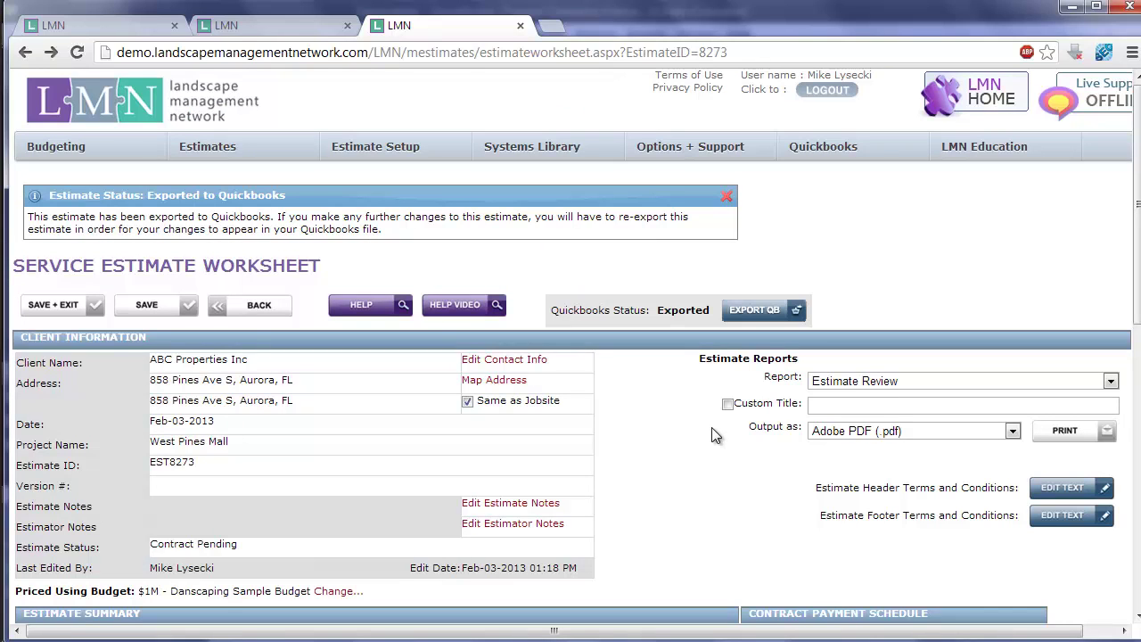
{"action": "mouse_move", "coordinate": [281, 144]}
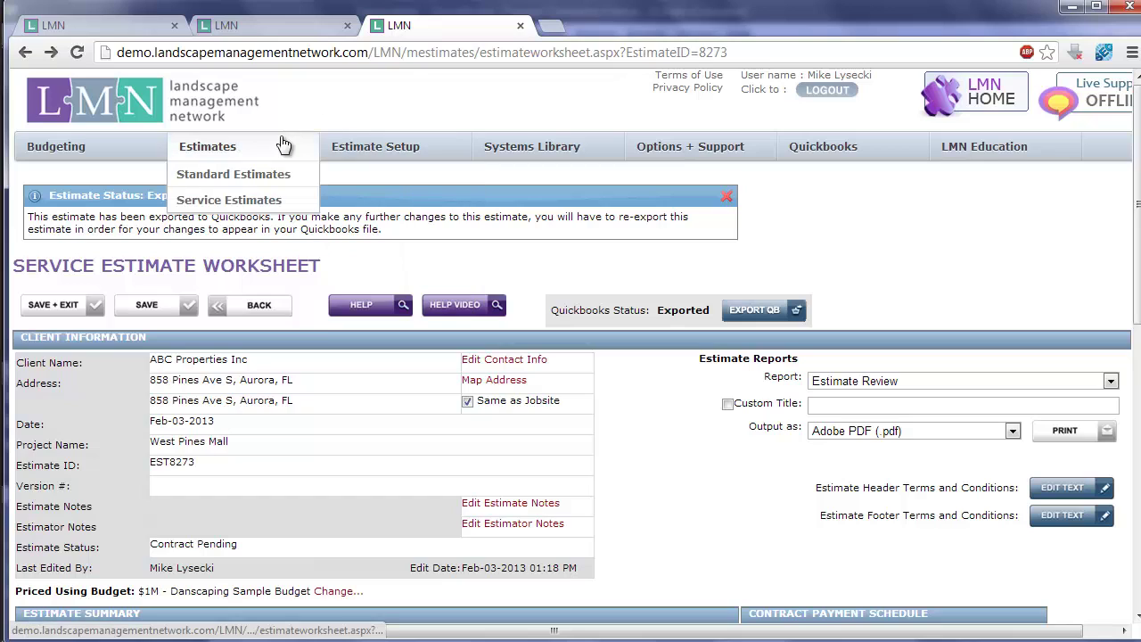